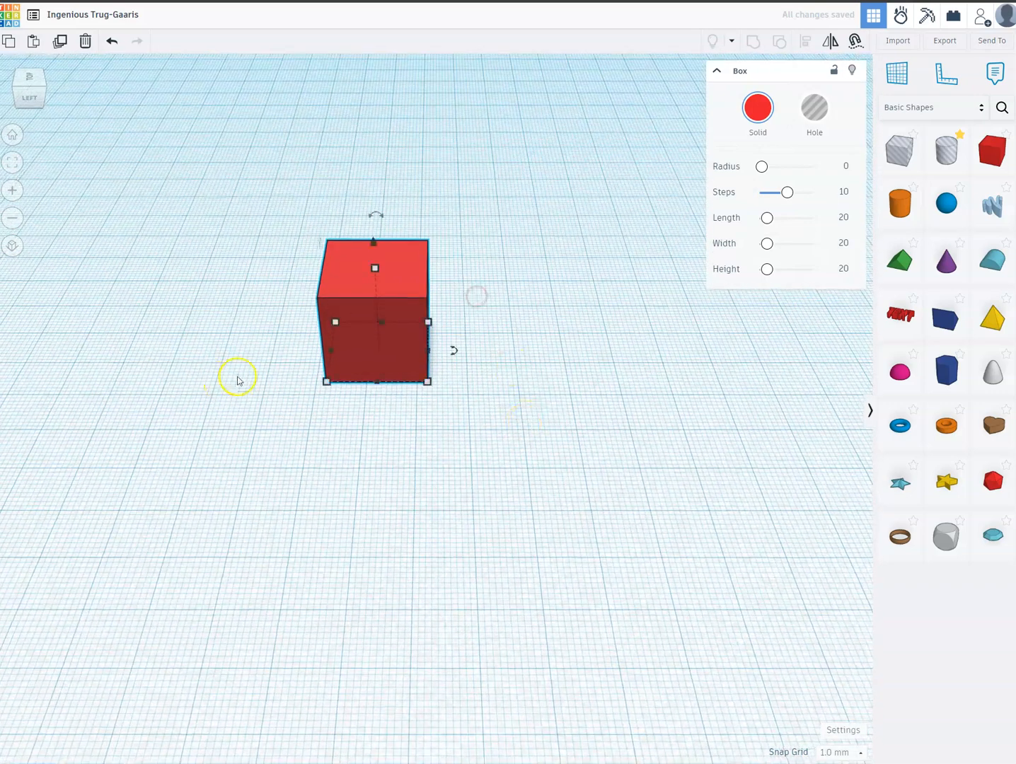
# Set the red box's length and width to 18 mm each on the workplane.
pyautogui.moveTo(434, 397)
pyautogui.mouseDown(button='right')
pyautogui.moveTo(270, 365)
pyautogui.moveTo(420, 401)
pyautogui.moveTo(450, 365)
pyautogui.moveTo(478, 372)
pyautogui.mouseUp(button='right')
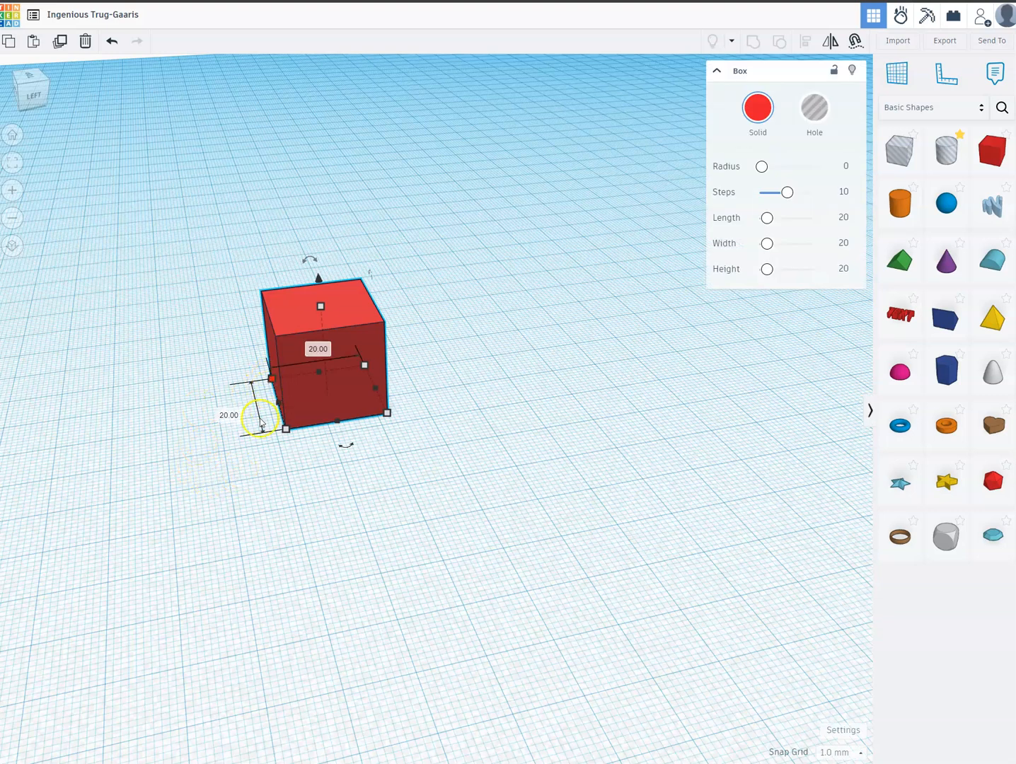
pyautogui.moveTo(286, 430); pyautogui.dragTo(285, 430)
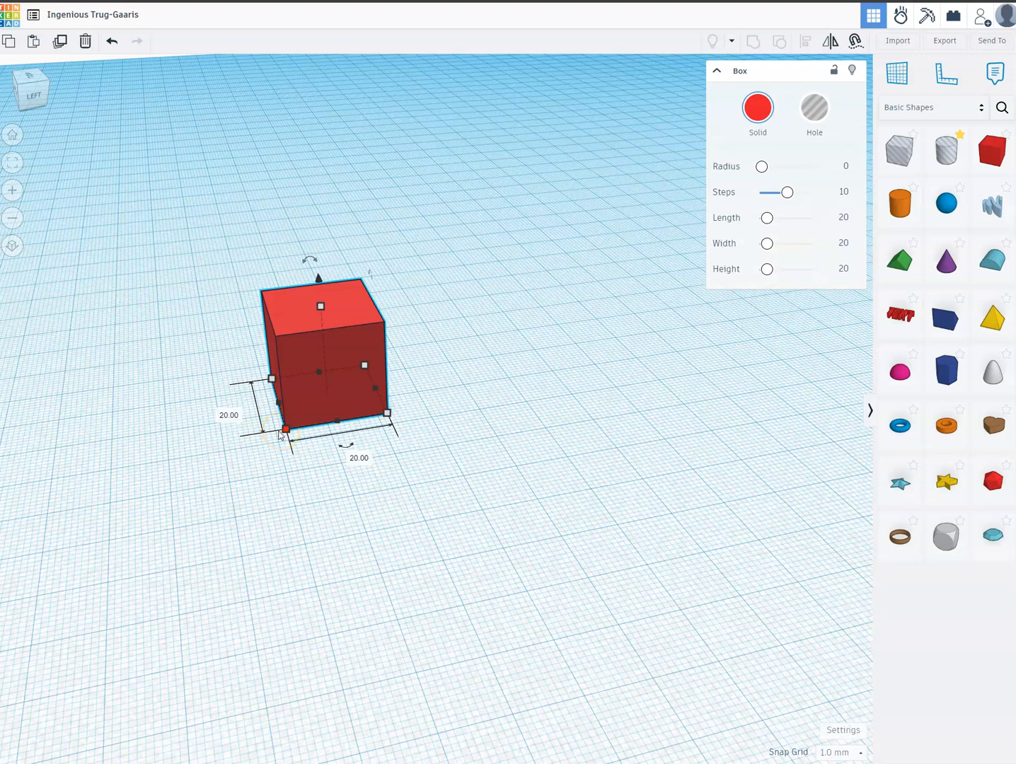
pyautogui.click(286, 430)
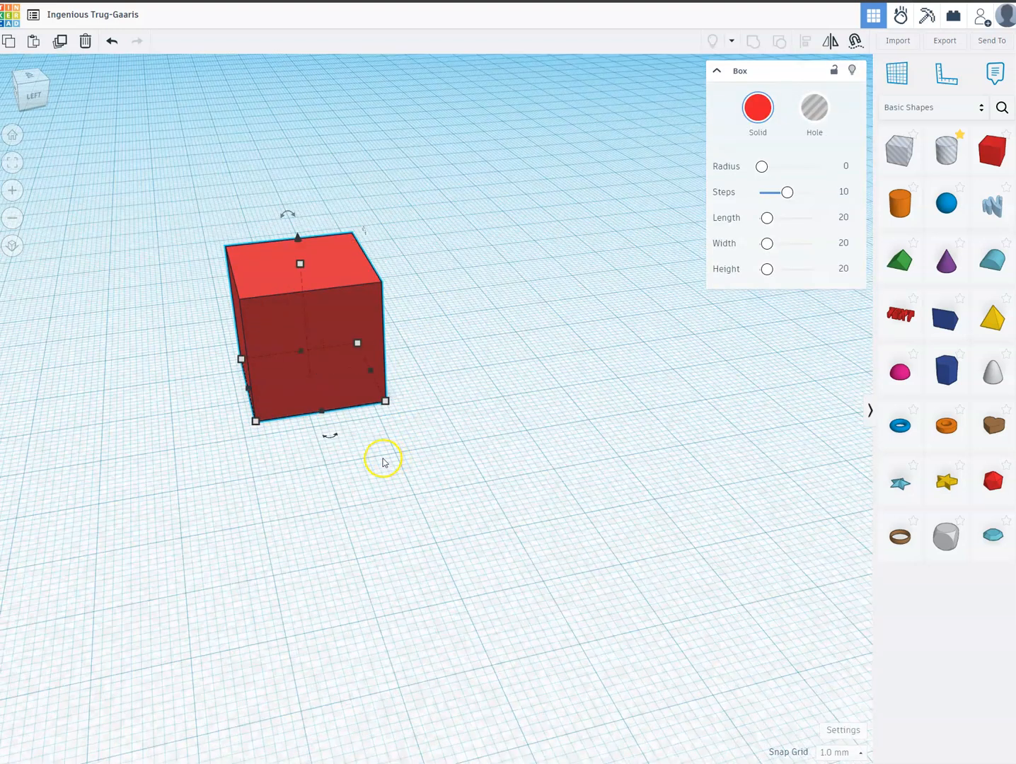
pyautogui.moveTo(273, 432); pyautogui.dragTo(433, 567, button='right')
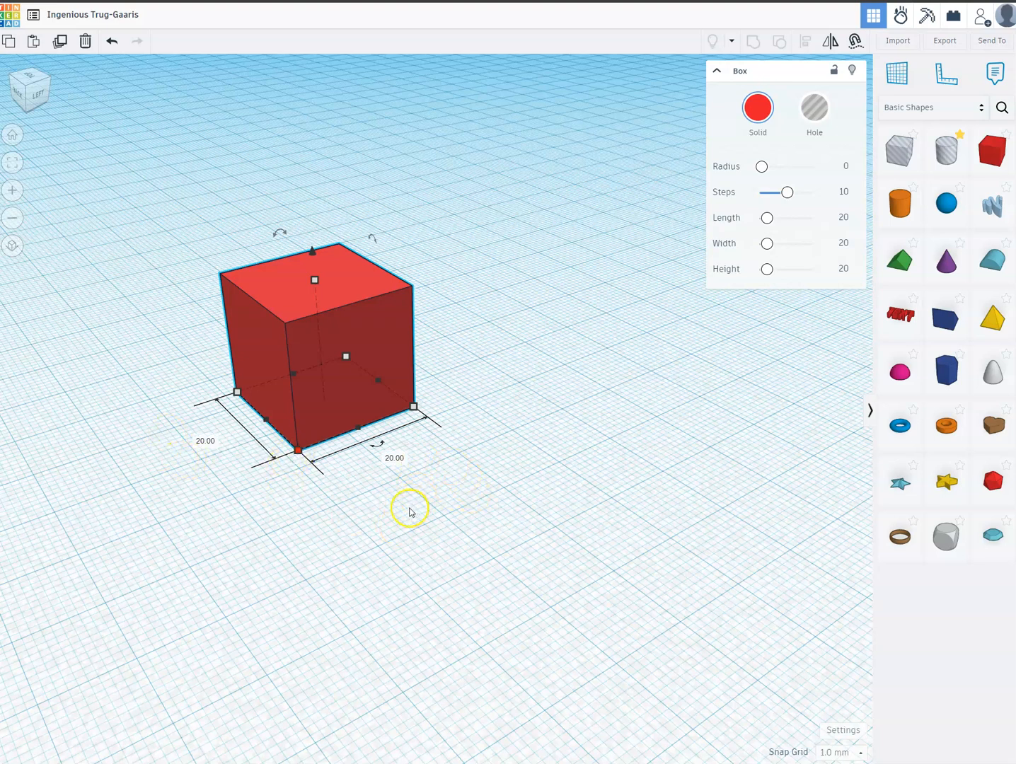
pyautogui.click(395, 459)
pyautogui.write('18')
pyautogui.press('Return')
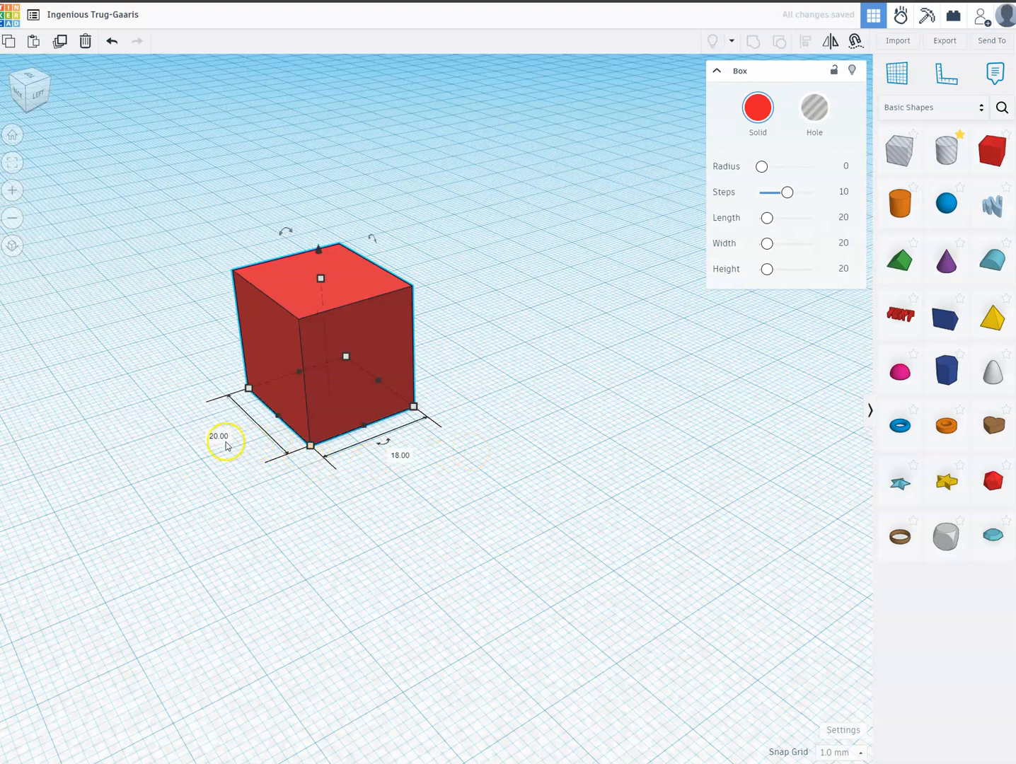
pyautogui.click(218, 436)
pyautogui.press('Return')
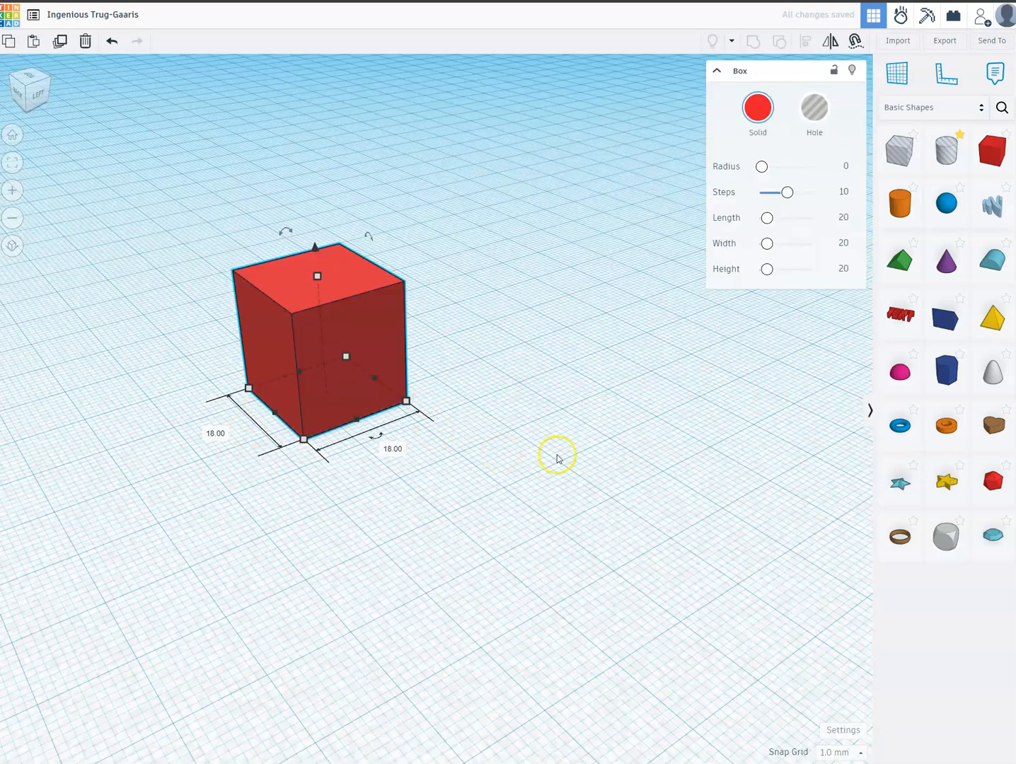
# Flatten the red box into a plate by setting its height to 1.2 mm.
pyautogui.moveTo(317, 276); pyautogui.dragTo(323, 371)
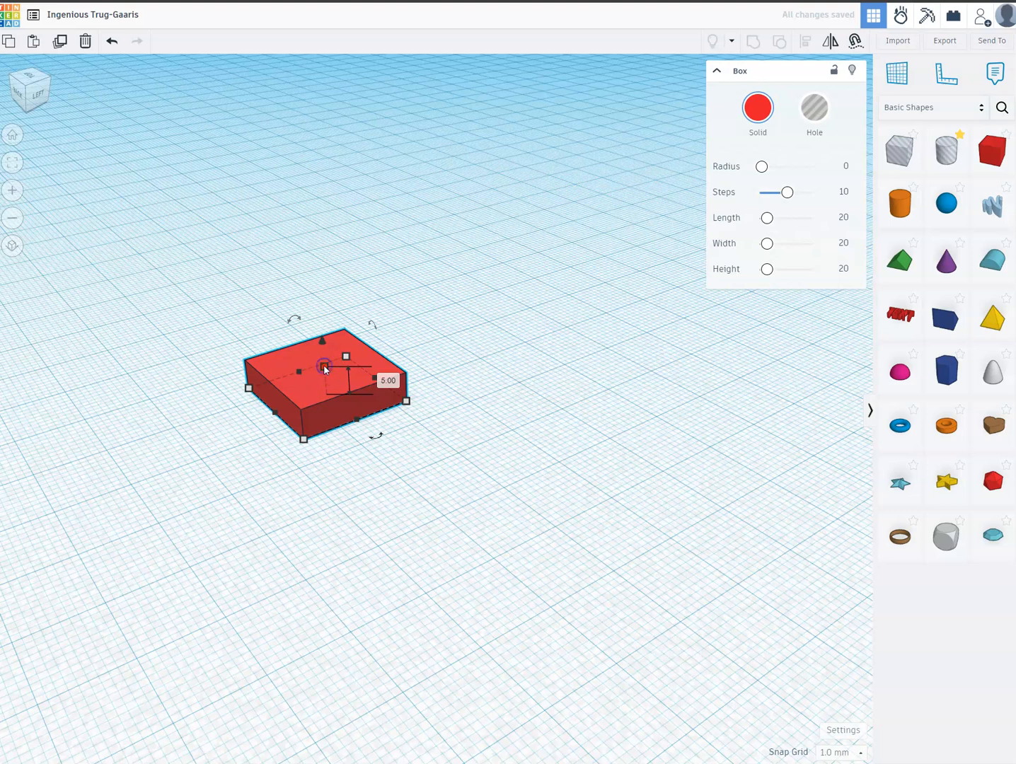
pyautogui.click(390, 380)
pyautogui.write('1.2')
pyautogui.press('Return')
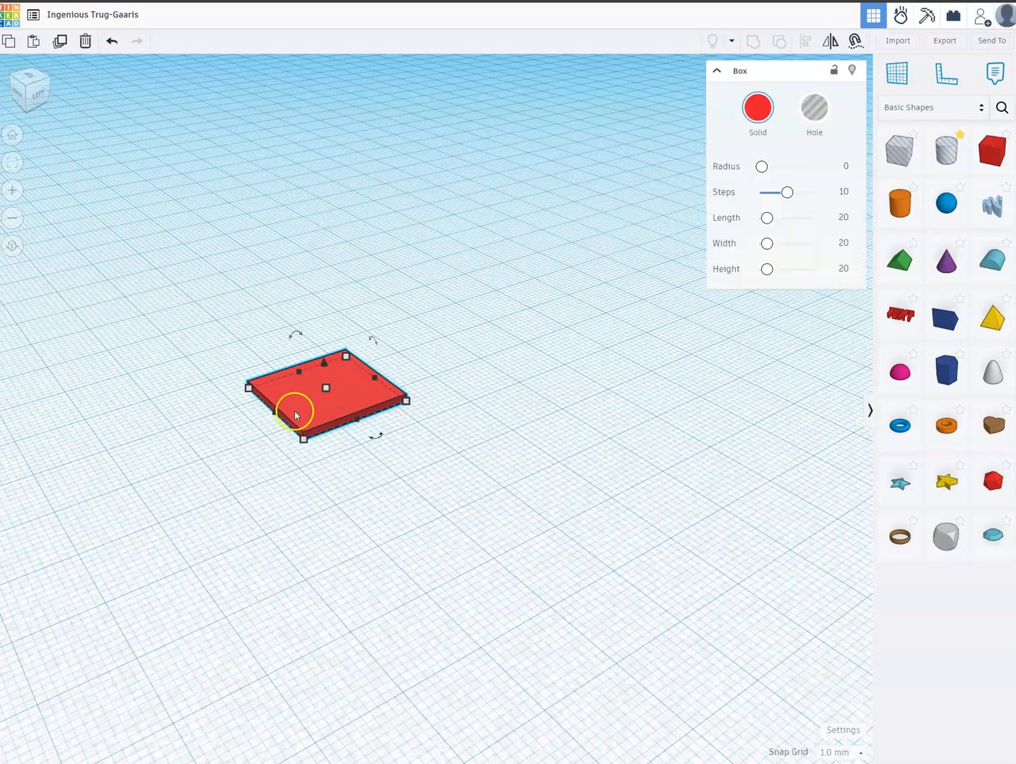
# Raise the red plate to 5.3 mm above the workplane.
pyautogui.moveTo(435, 433); pyautogui.dragTo(361, 492, button='right')
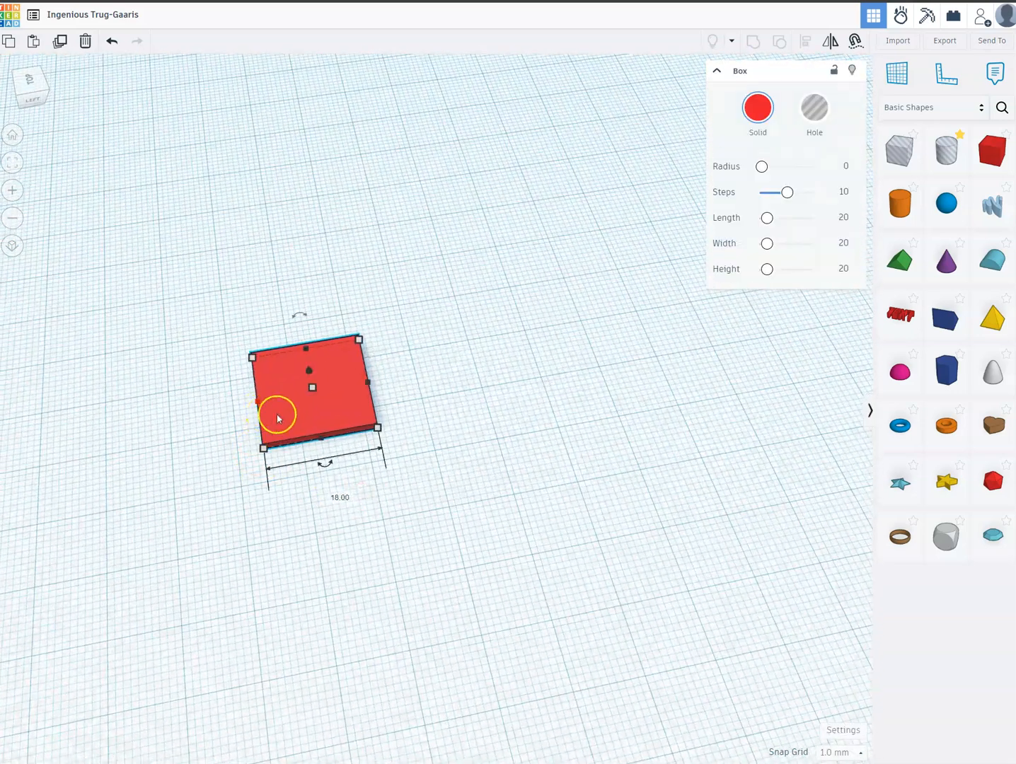
pyautogui.scroll(3, 287, 379)
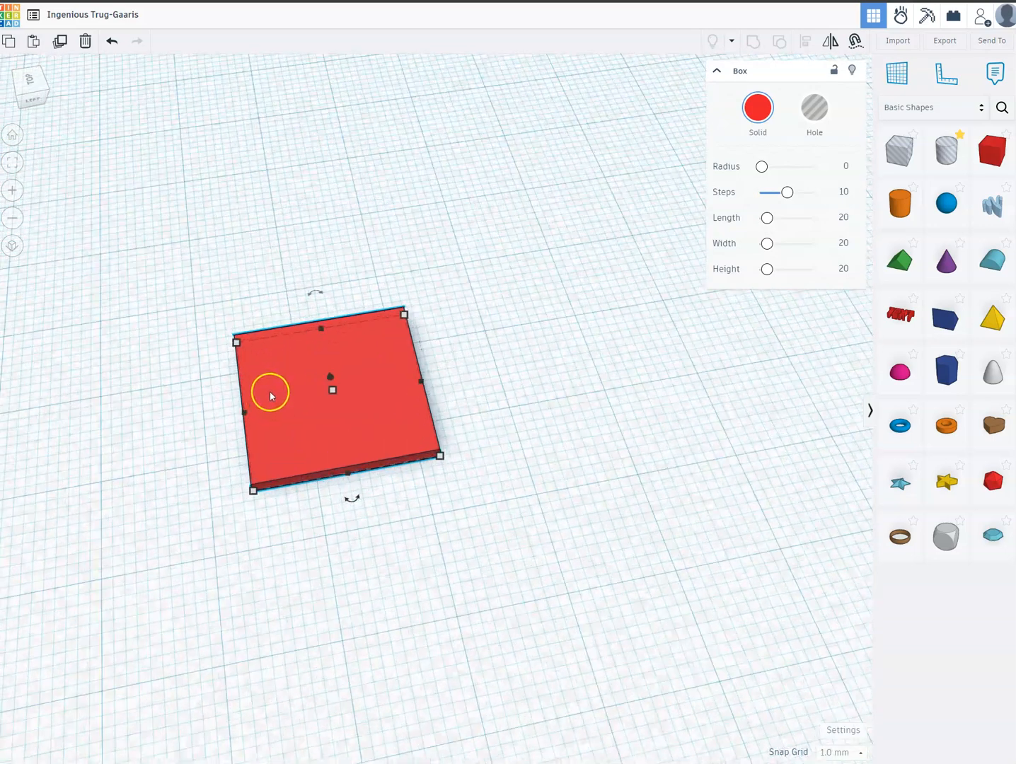
pyautogui.moveTo(263, 511); pyautogui.dragTo(238, 424, button='right')
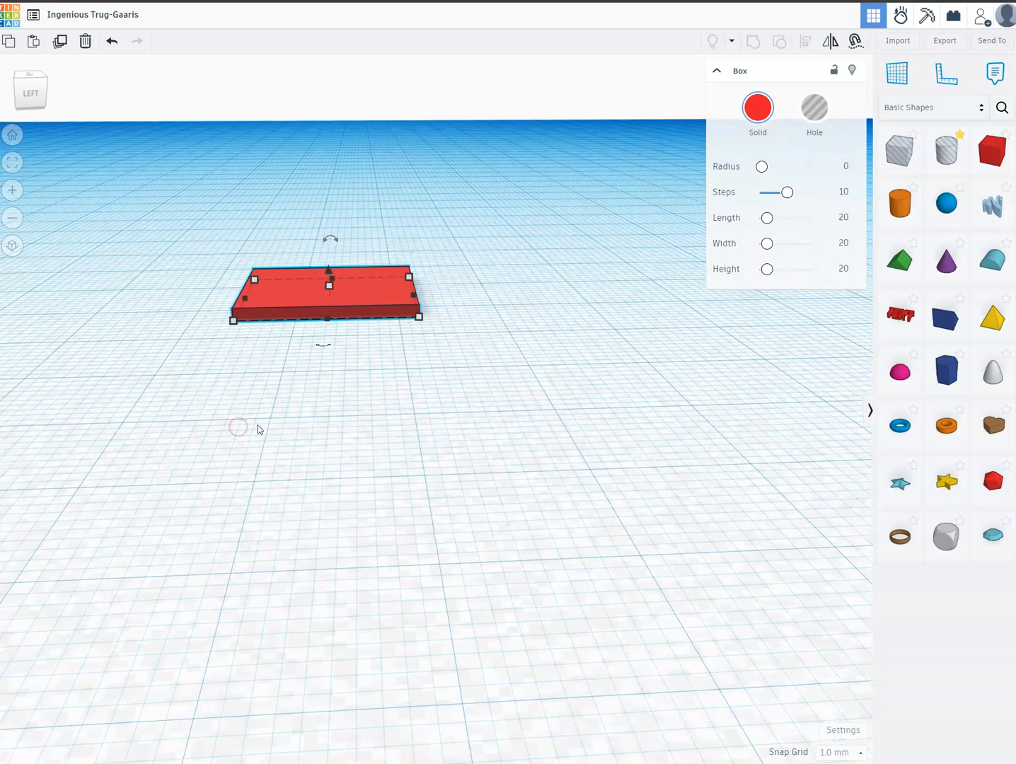
pyautogui.moveTo(372, 368); pyautogui.dragTo(381, 356, button='right')
pyautogui.click(368, 315)
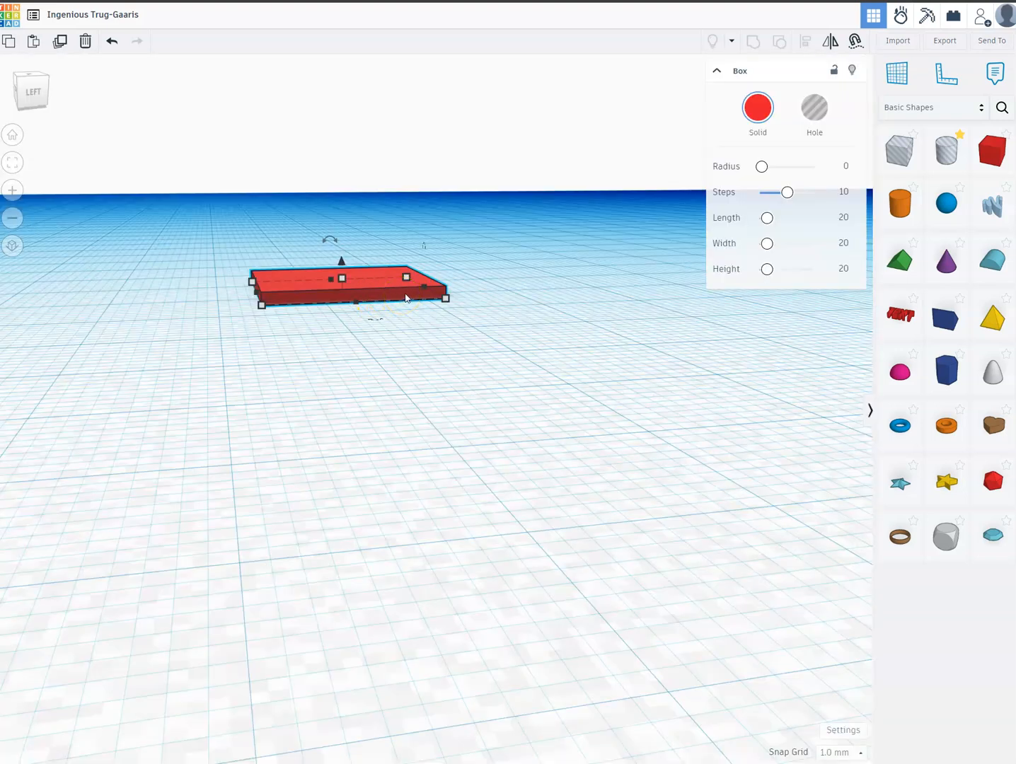
pyautogui.click(381, 289)
pyautogui.moveTo(342, 263); pyautogui.dragTo(356, 210)
pyautogui.click(501, 269)
pyautogui.write('5')
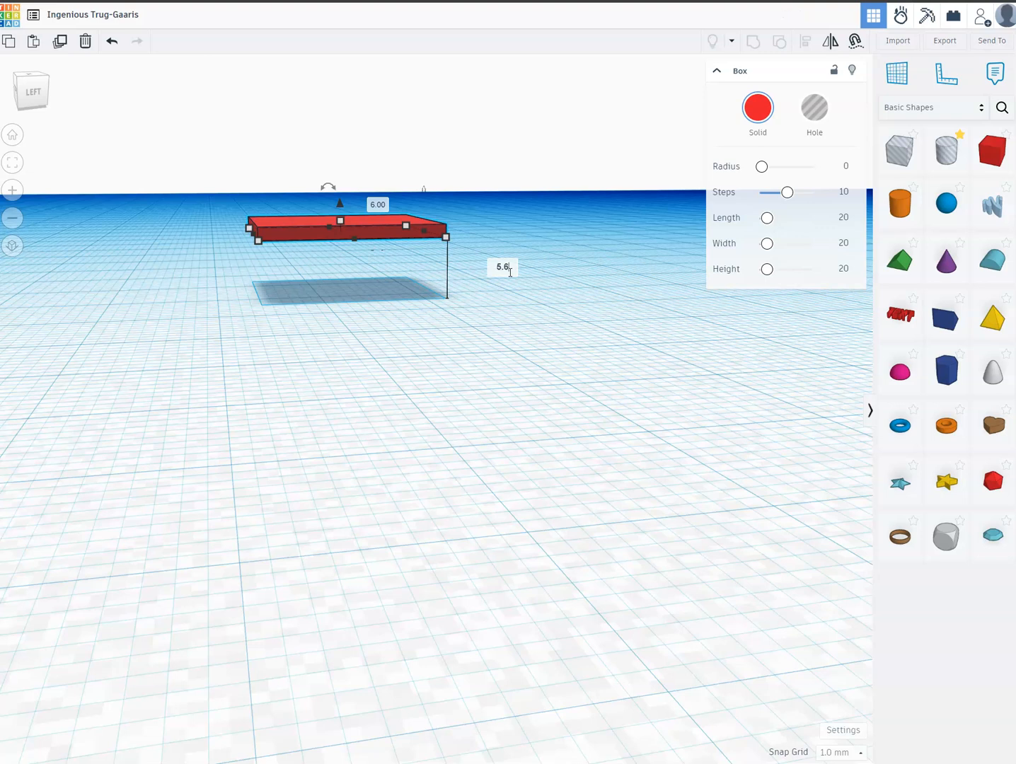
pyautogui.write('.6')
pyautogui.press('Return')
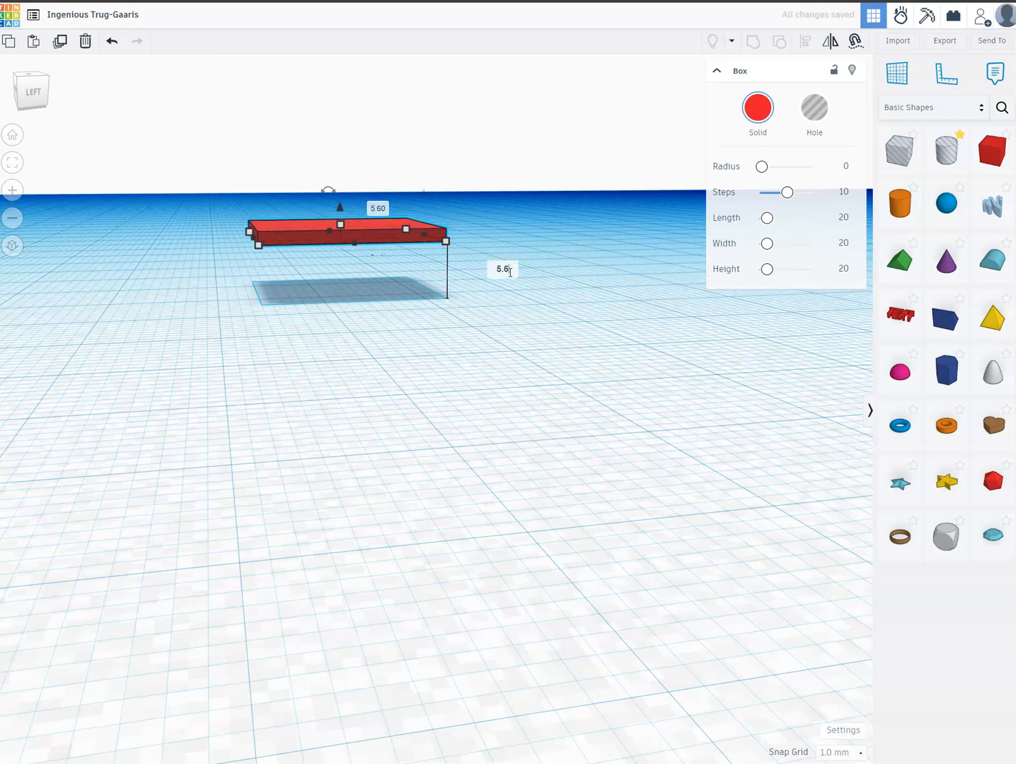
pyautogui.press('Return')
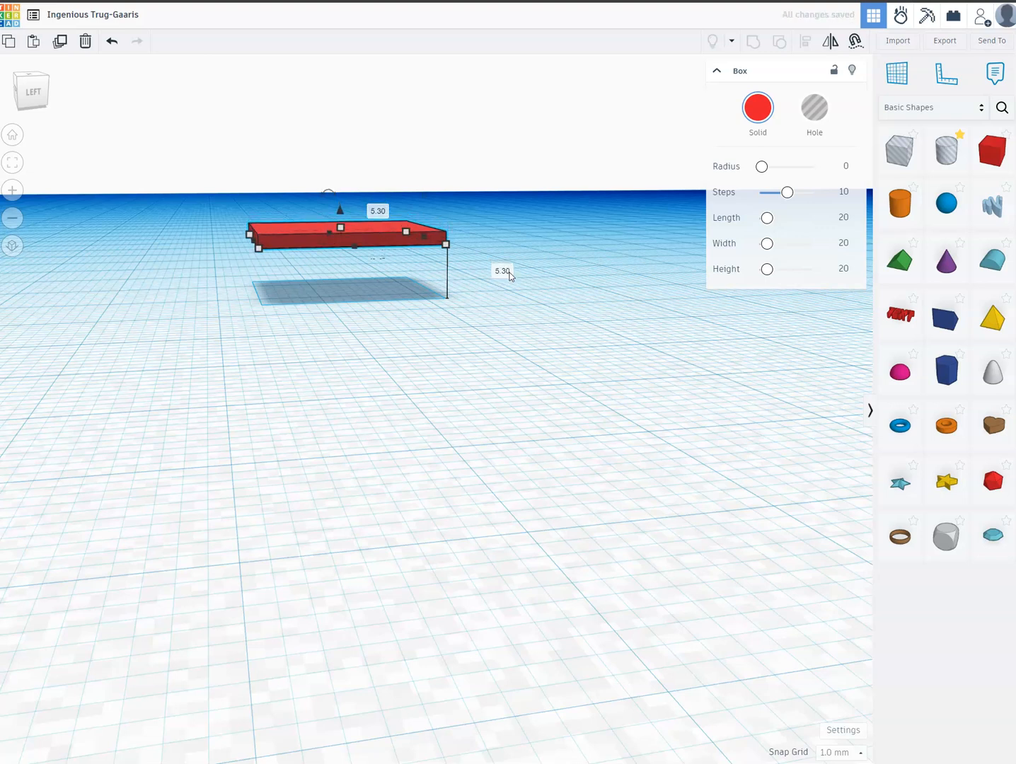
pyautogui.click(396, 277)
pyautogui.moveTo(375, 299); pyautogui.dragTo(366, 352, button='right')
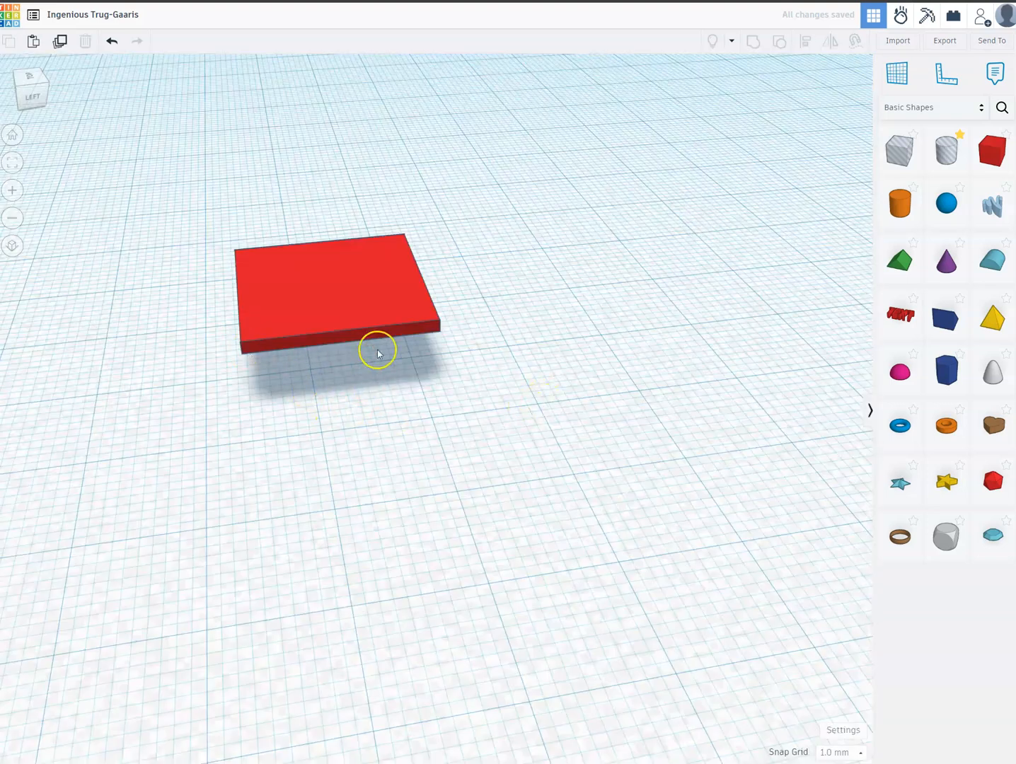
pyautogui.click(369, 283)
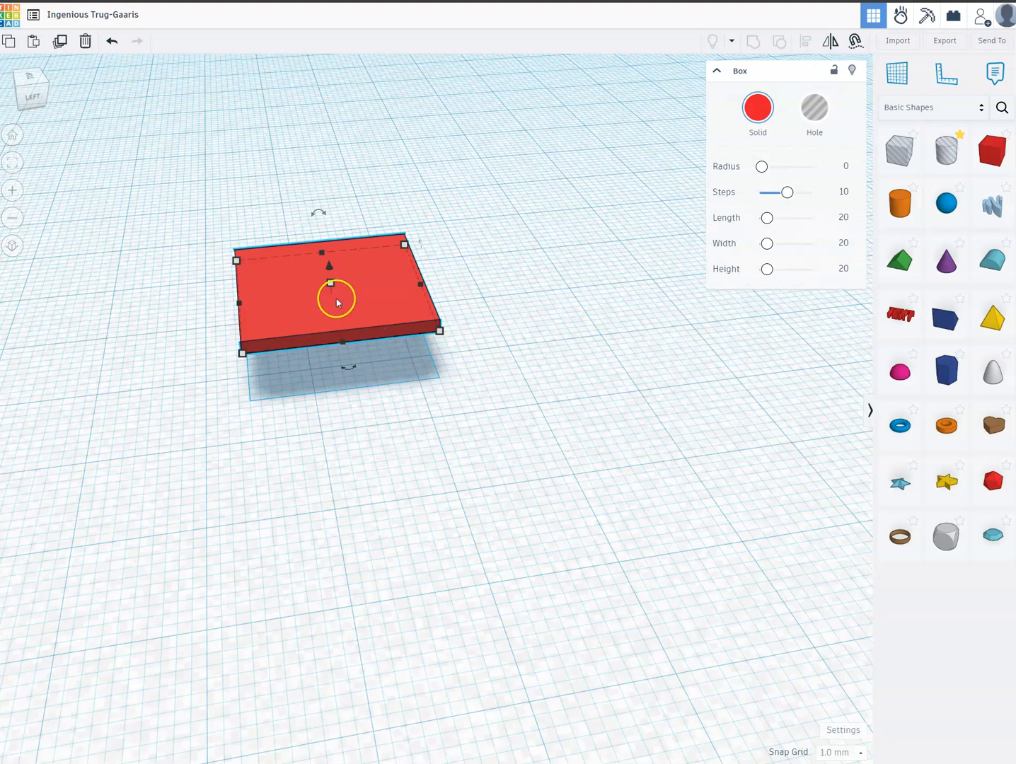
pyautogui.click(419, 396)
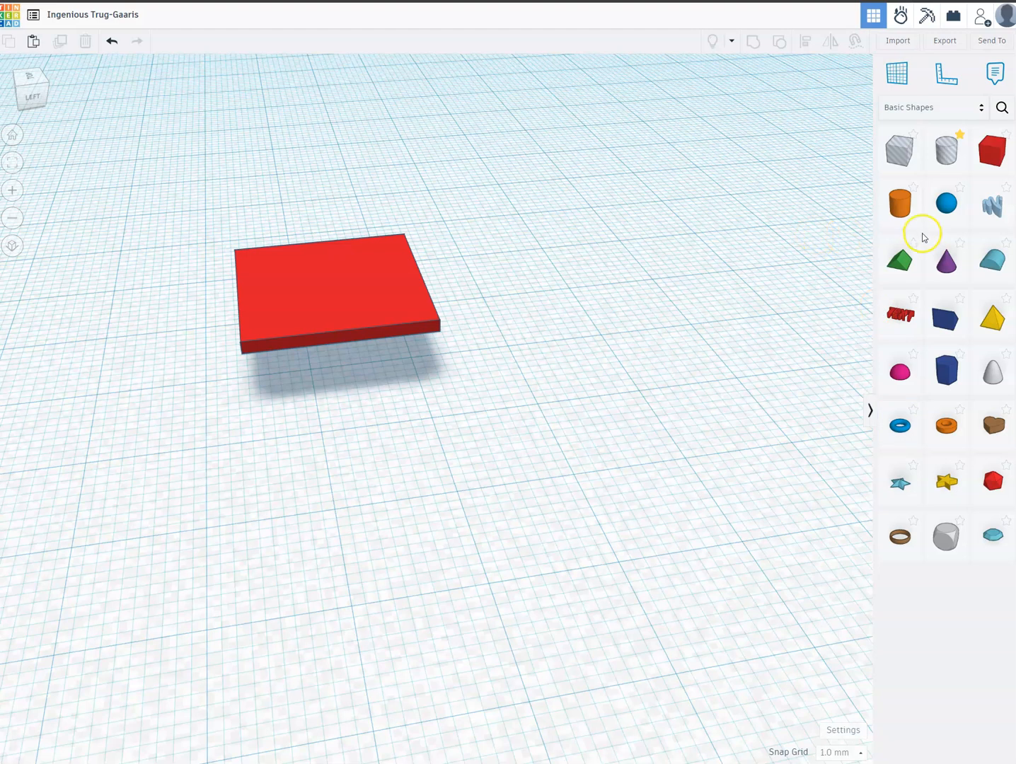
# Add a sphere beside the red plate and set its length, width and height to 5 mm.
pyautogui.moveTo(947, 208); pyautogui.dragTo(518, 414)
pyautogui.moveTo(629, 501); pyautogui.dragTo(658, 369, button='right')
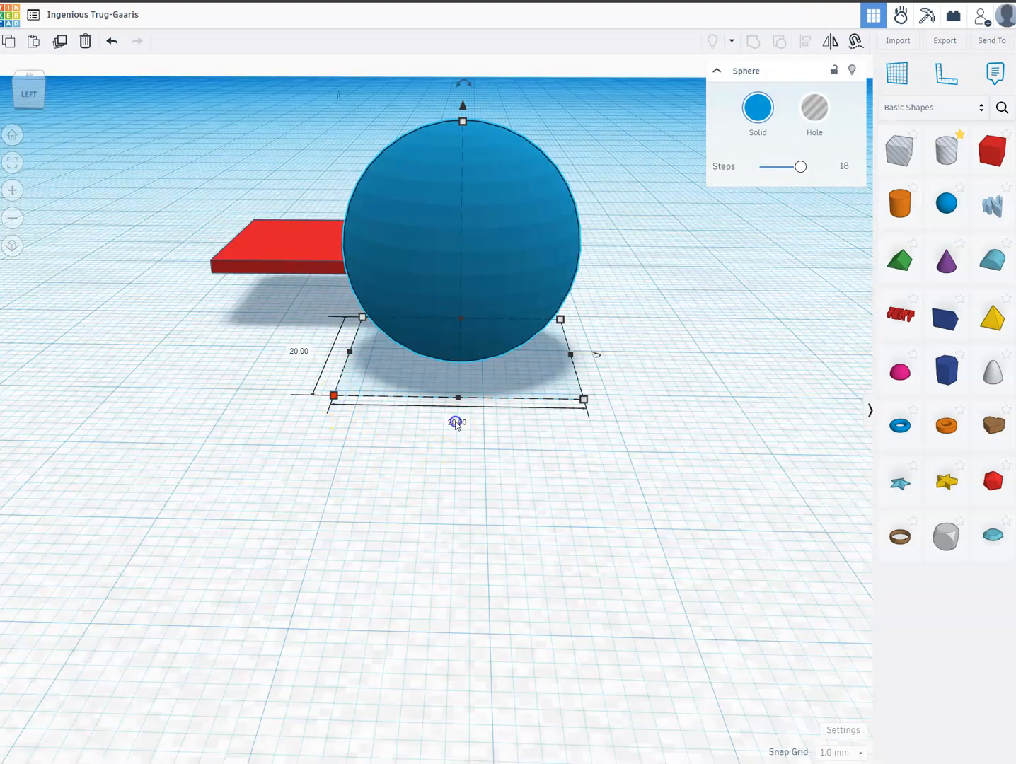
pyautogui.press('Return')
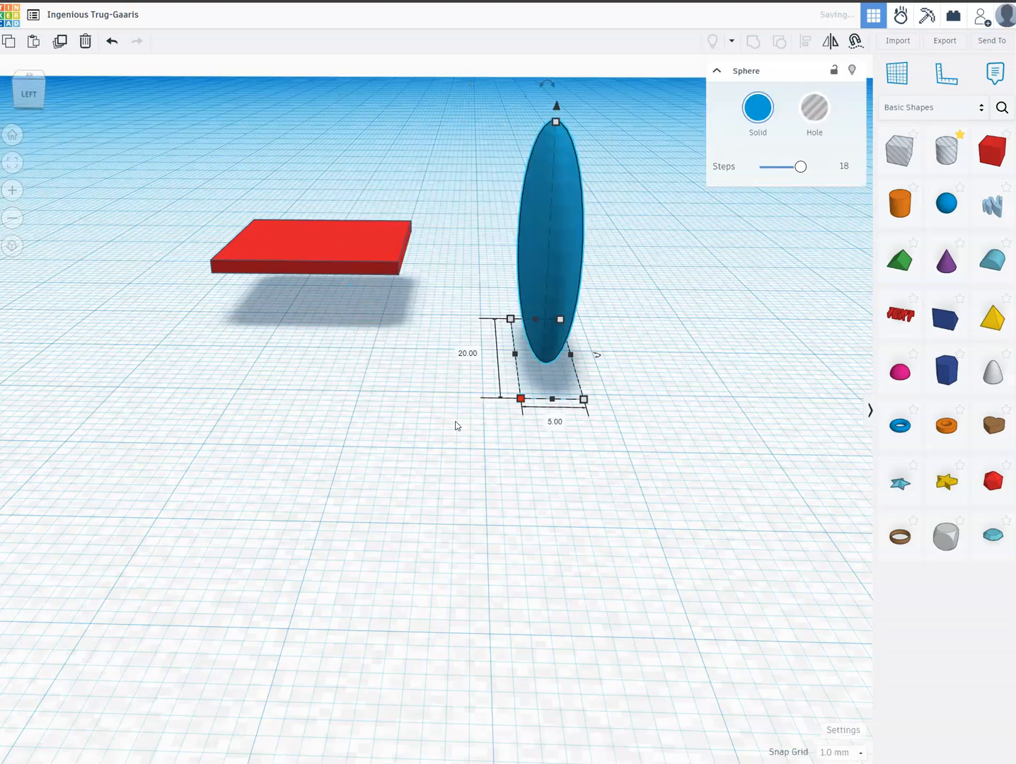
pyautogui.click(460, 353)
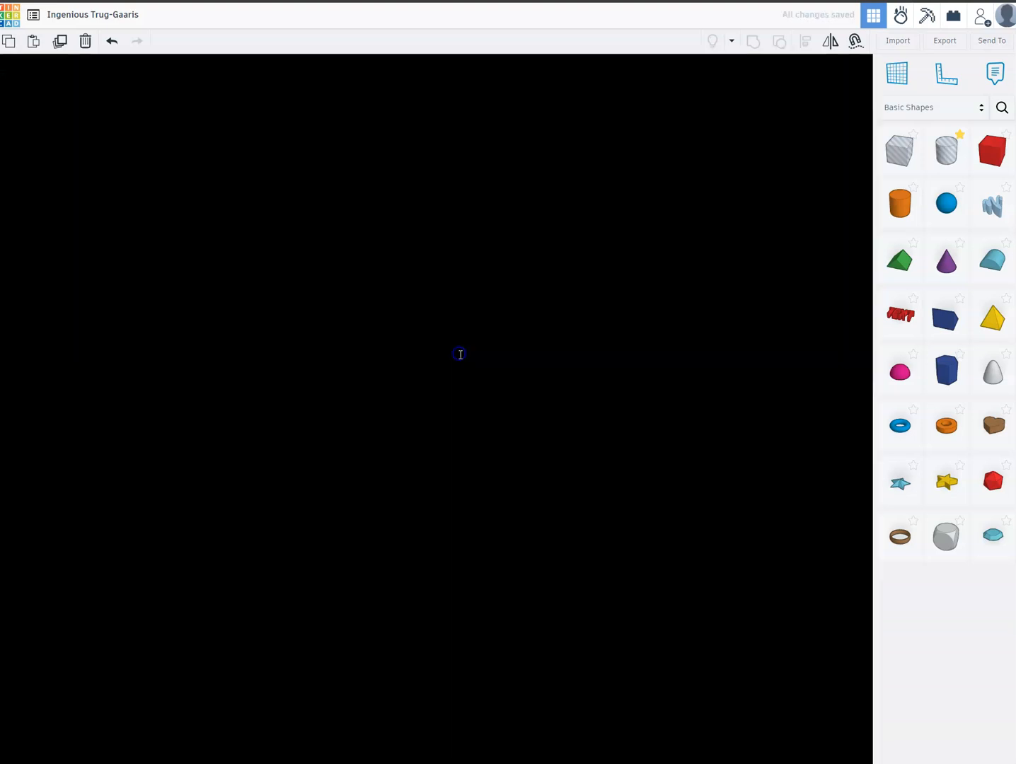
pyautogui.write('5')
pyautogui.press('Return')
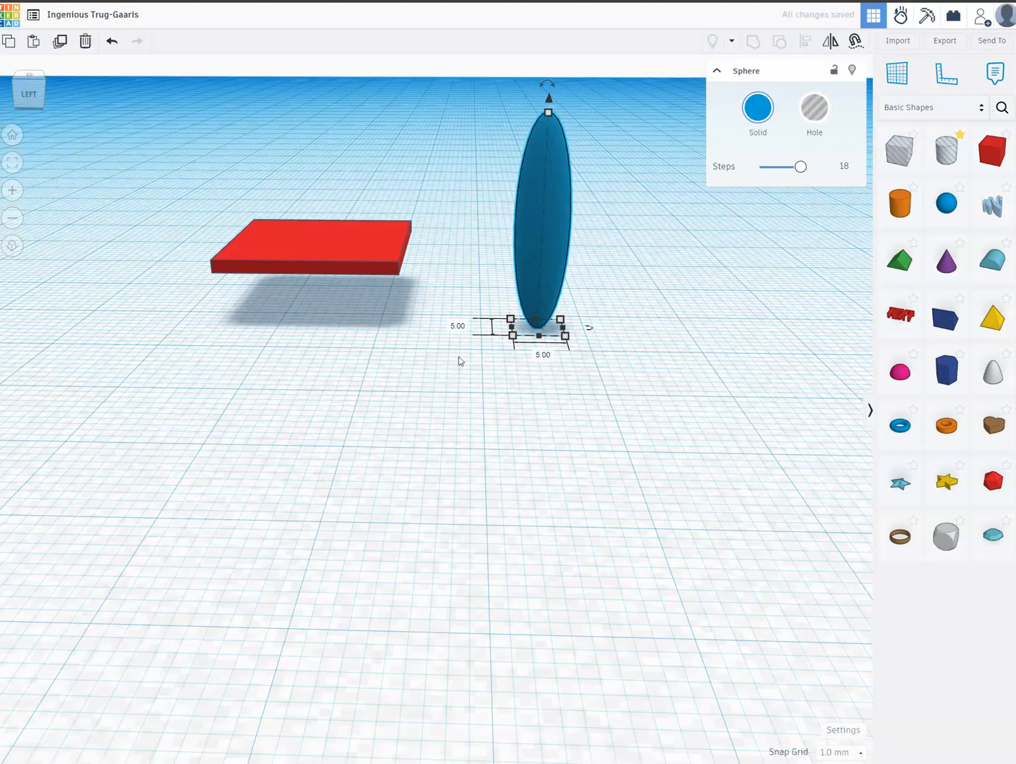
pyautogui.click(549, 113)
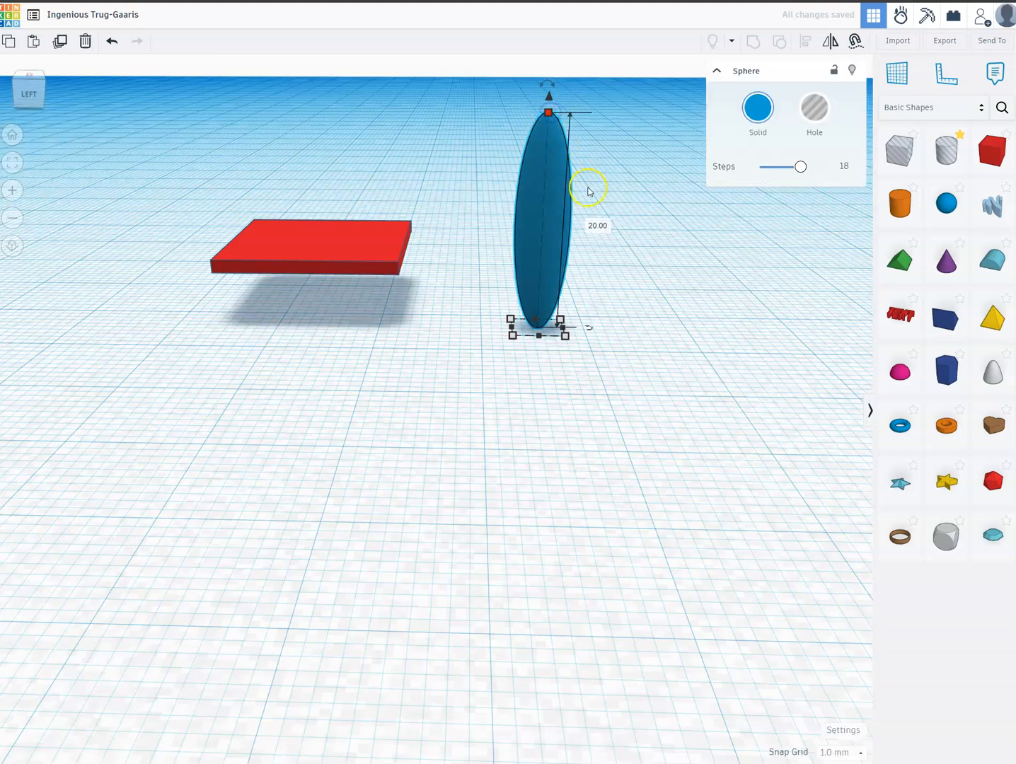
pyautogui.click(598, 226)
pyautogui.write('5')
pyautogui.press('Return')
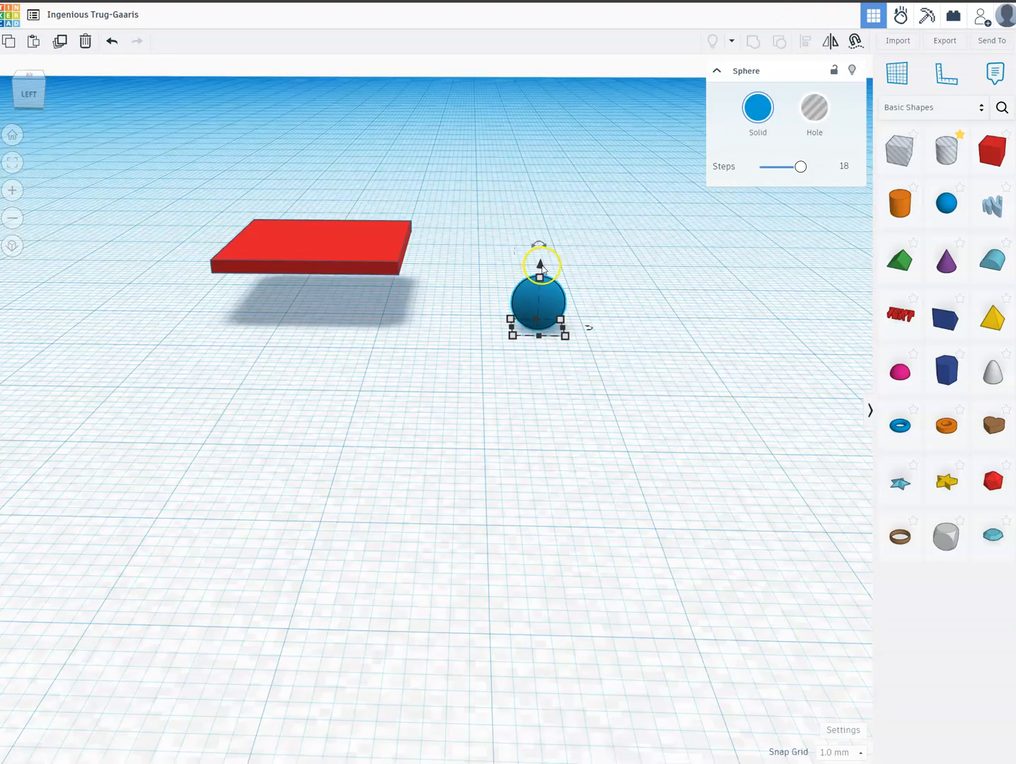
# Raise the blue sphere to 5.3 mm above the workplane.
pyautogui.moveTo(550, 270); pyautogui.dragTo(517, 236, button='right')
pyautogui.moveTo(534, 239); pyautogui.dragTo(532, 205)
pyautogui.click(613, 292)
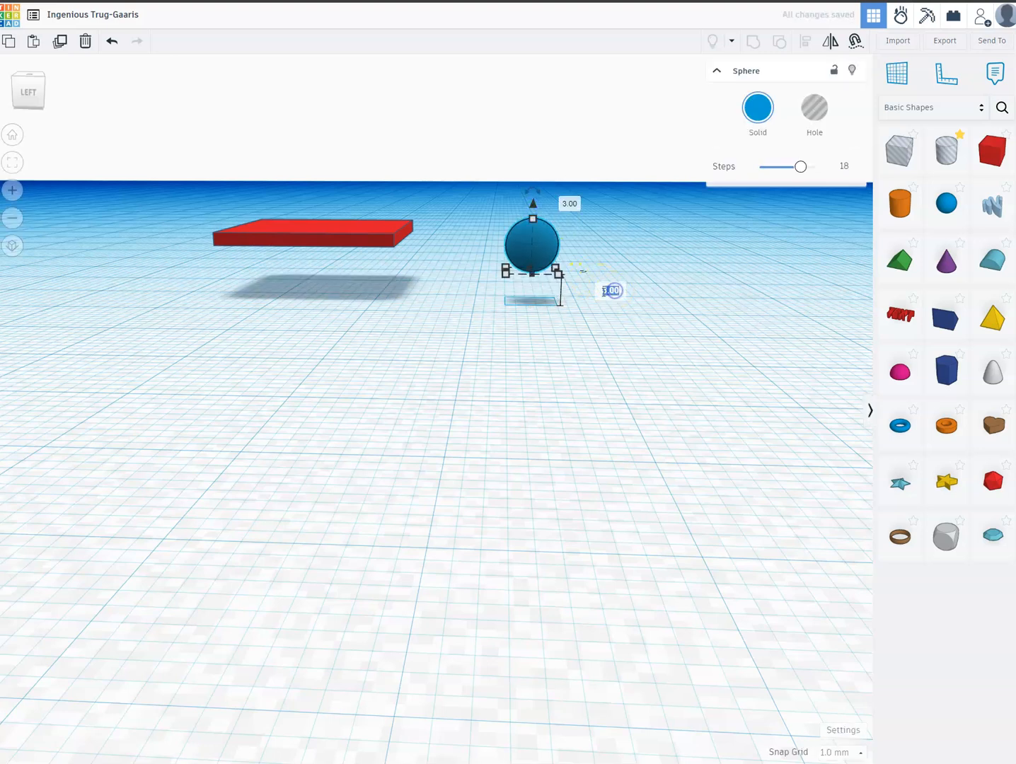
pyautogui.write('5.3')
pyautogui.press('Return')
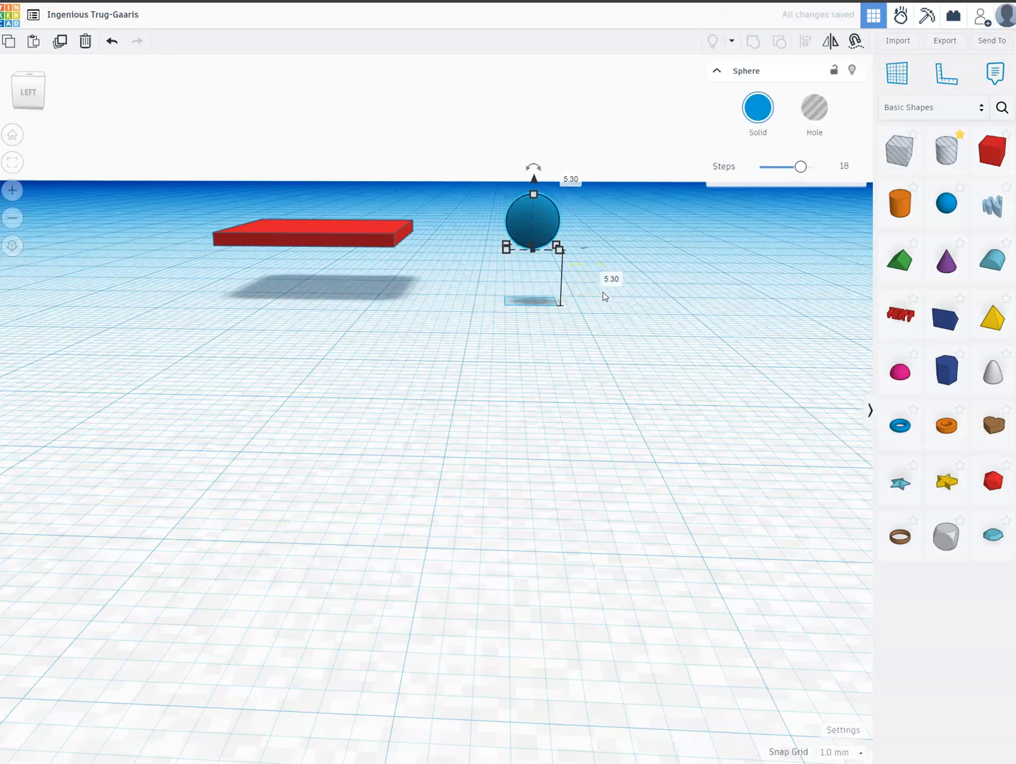
# Move the blue sphere horizontally until it sits over the middle area of the red plate.
pyautogui.press('Left')
pyautogui.press('Left')
pyautogui.press('Left')
pyautogui.press('Left')
pyautogui.press('Left')
pyautogui.press('Left')
pyautogui.press('Left')
pyautogui.press('Left')
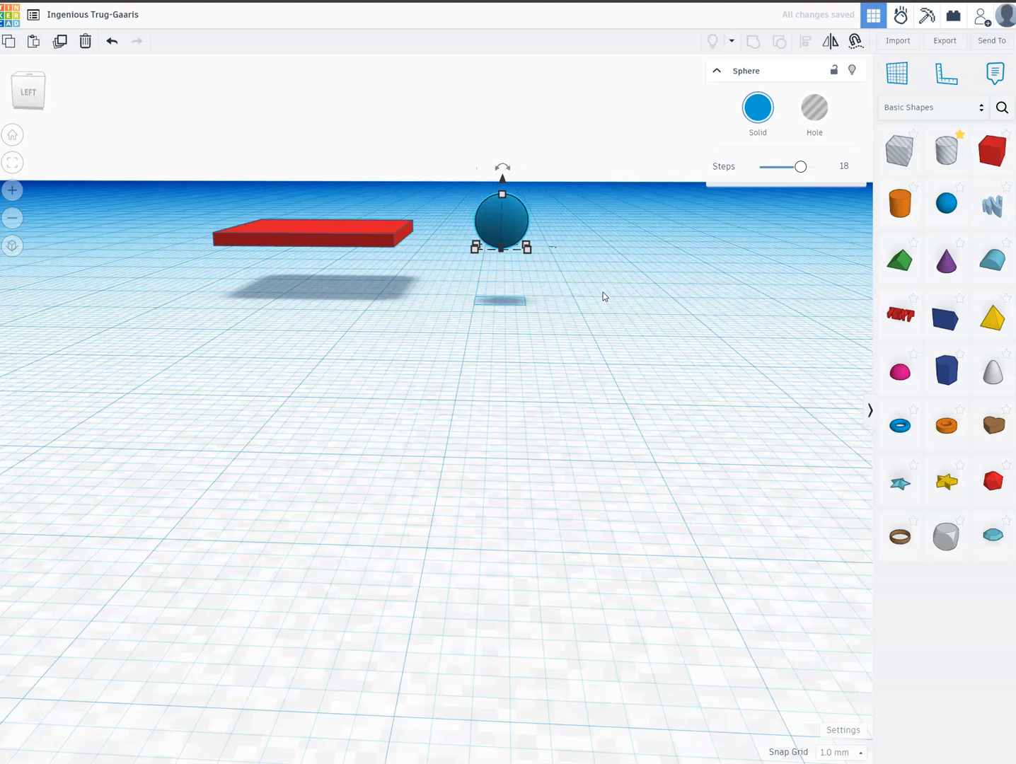
pyautogui.press('Left')
pyautogui.press('Left')
pyautogui.press('Left')
pyautogui.press('Left')
pyautogui.press('Left')
pyautogui.press('Left')
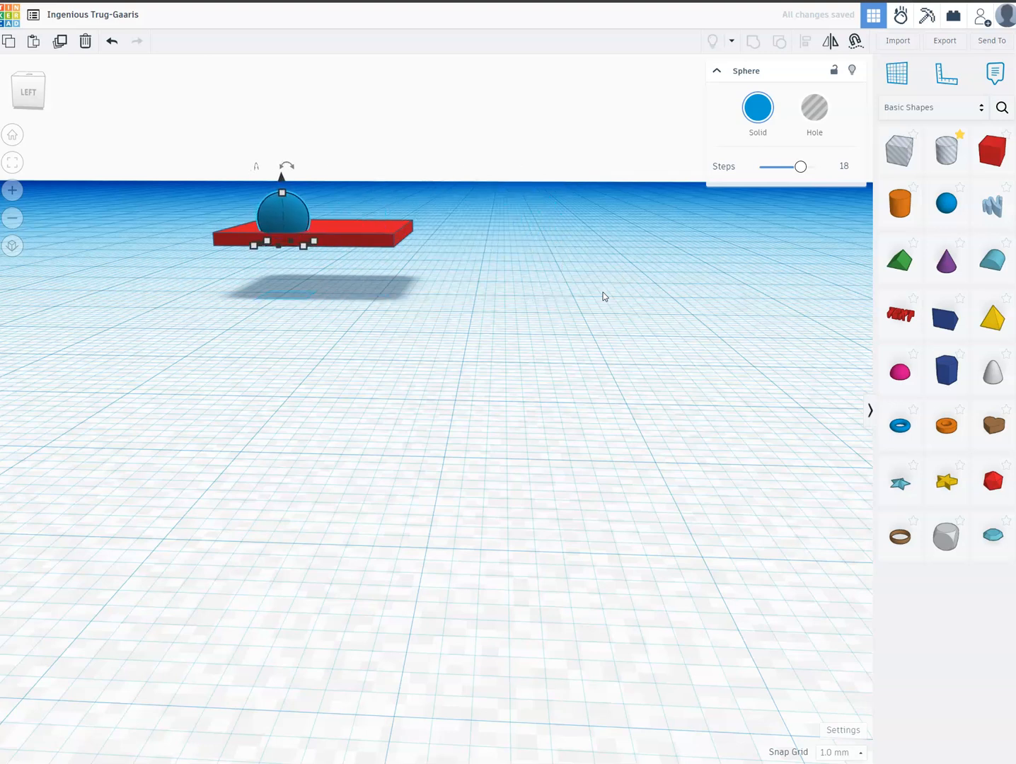
pyautogui.press('Right')
pyautogui.press('Right')
pyautogui.press('Right')
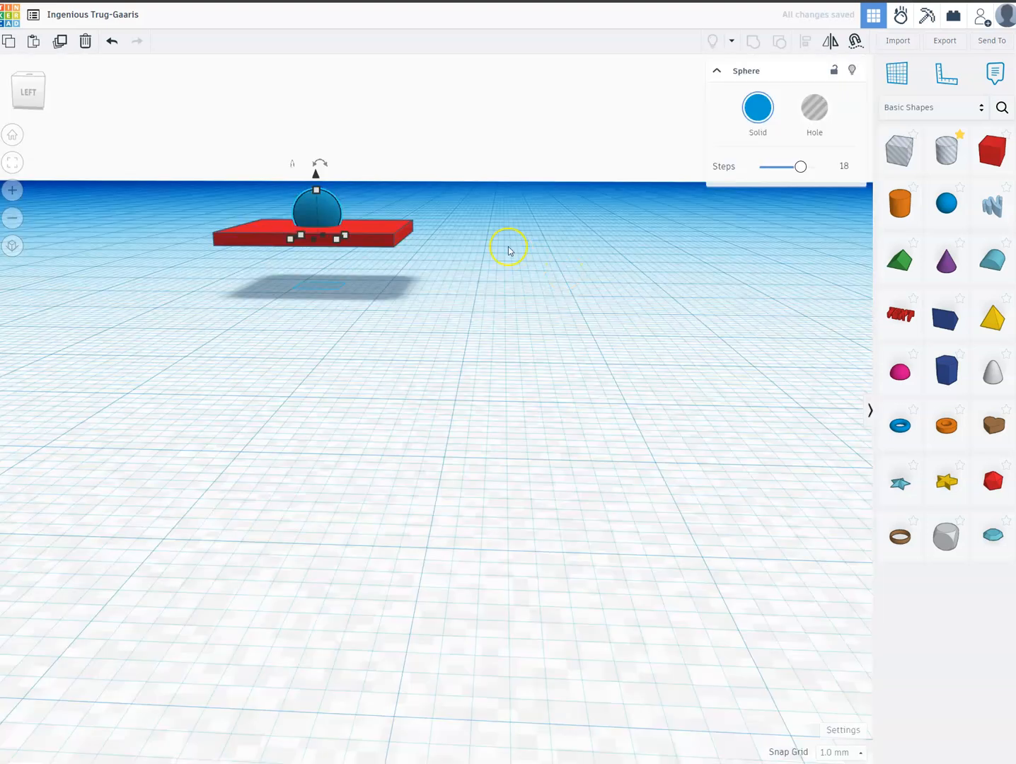
pyautogui.moveTo(491, 257); pyautogui.dragTo(514, 314, button='right')
pyautogui.click(299, 271)
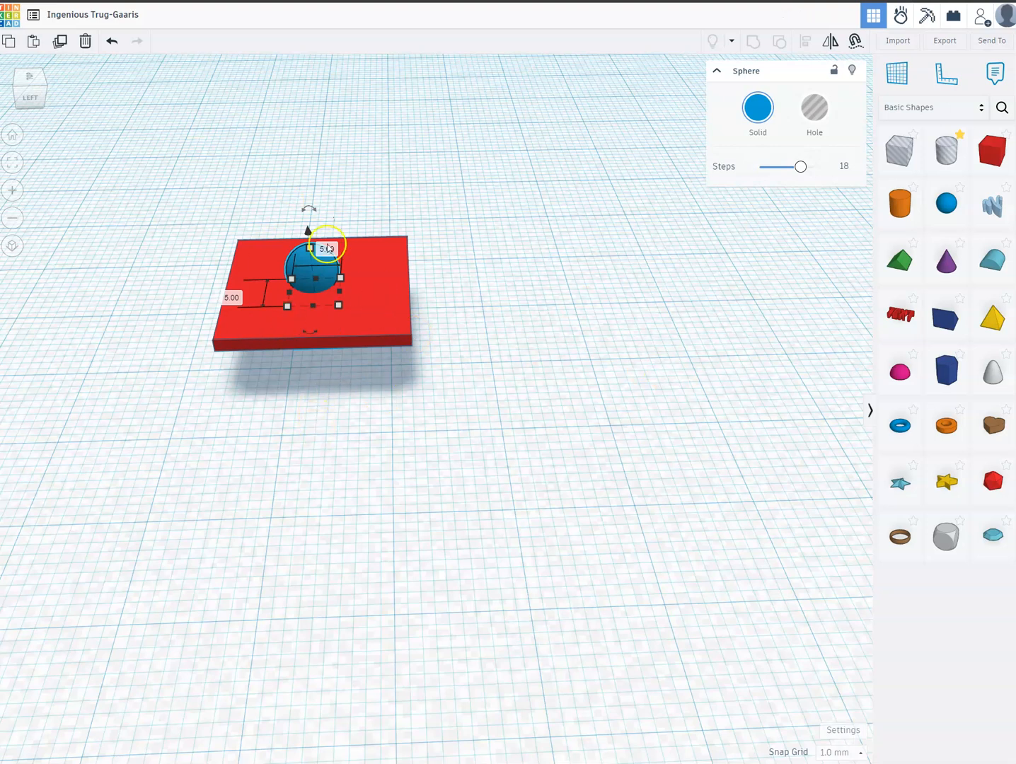
pyautogui.click(359, 400)
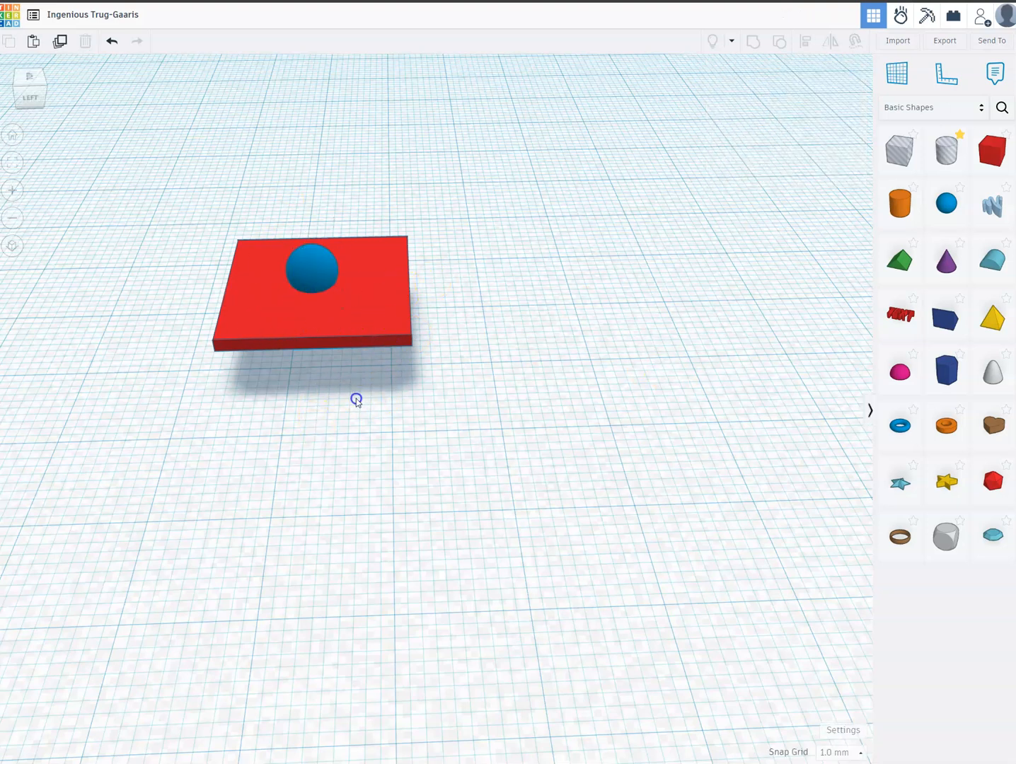
# Select the plate and sphere together and align their centres along both horizontal axes.
pyautogui.hotkey('ctrl', 'a')
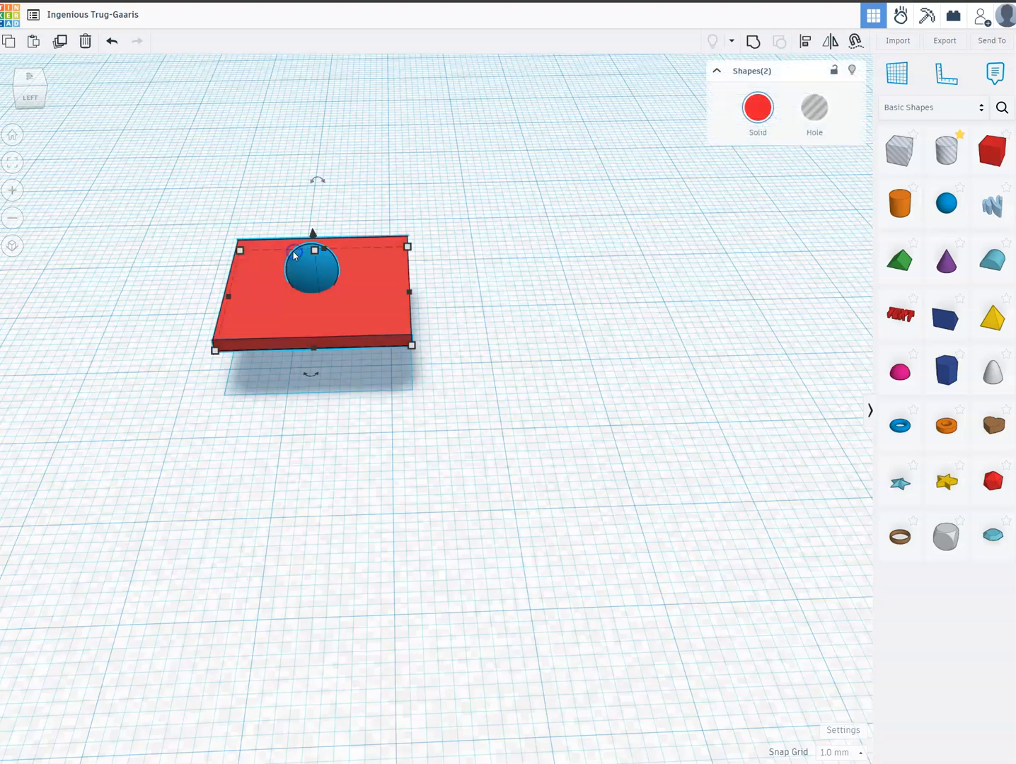
pyautogui.click(291, 261)
pyautogui.click(807, 42)
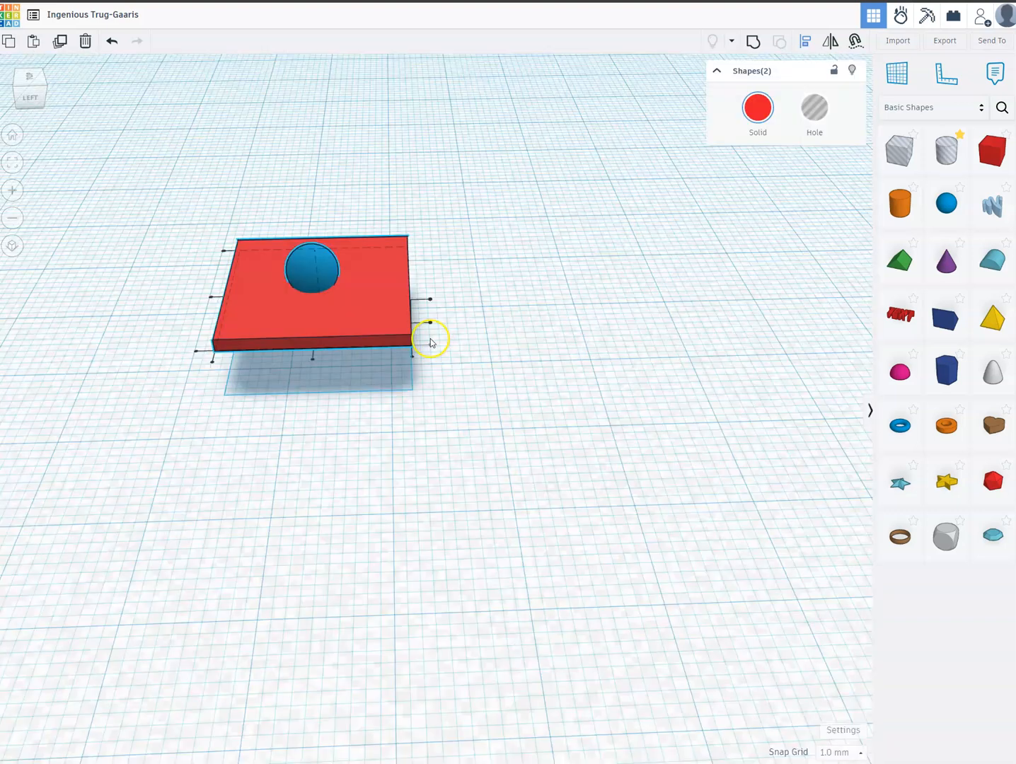
pyautogui.moveTo(438, 385); pyautogui.dragTo(415, 551, button='right')
pyautogui.click(309, 546)
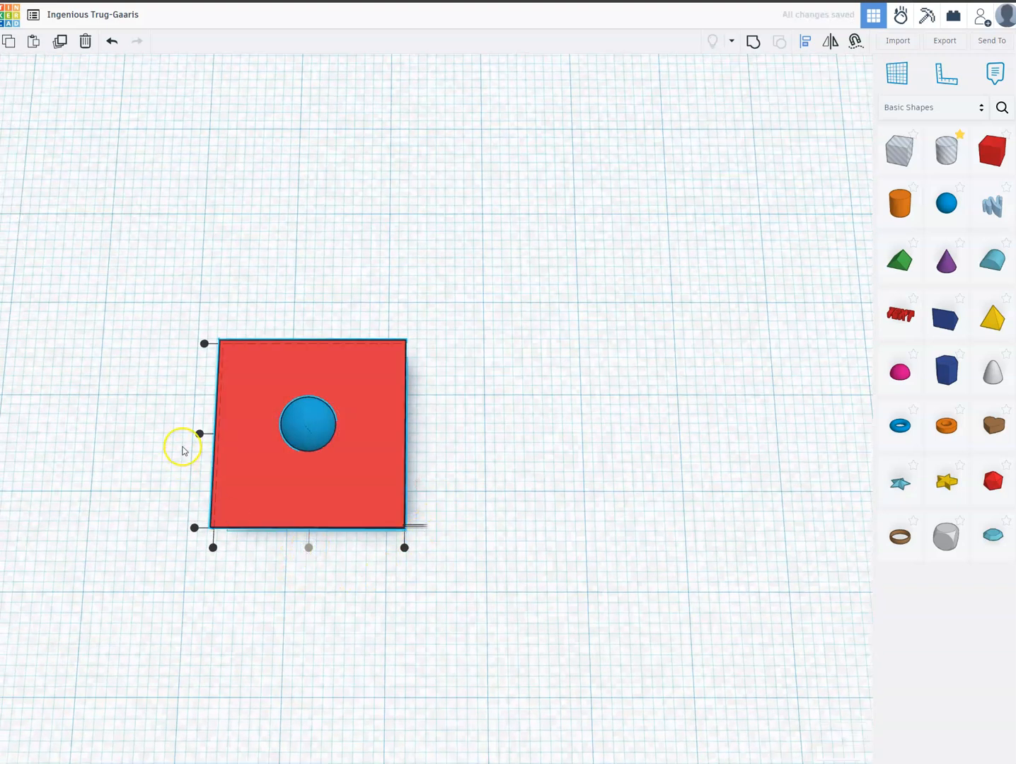
pyautogui.click(201, 436)
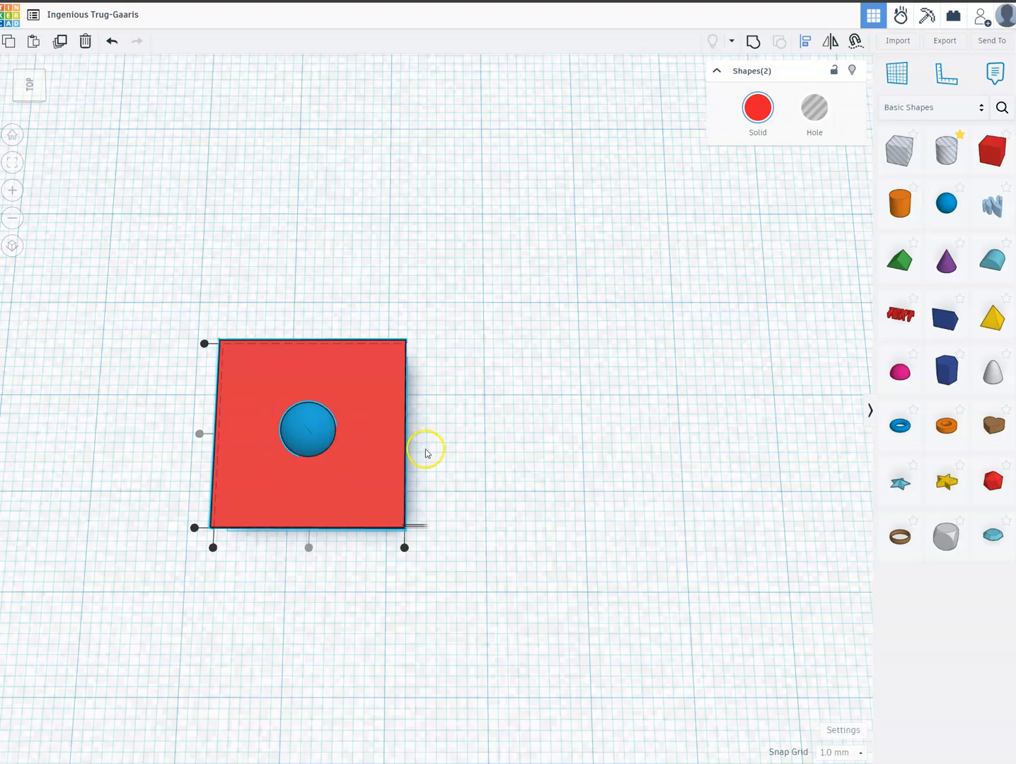
# Finish aligning the two shapes and check the red plate's thickness.
pyautogui.moveTo(459, 432); pyautogui.dragTo(484, 295, button='right')
pyautogui.scroll(1, 188, 220)
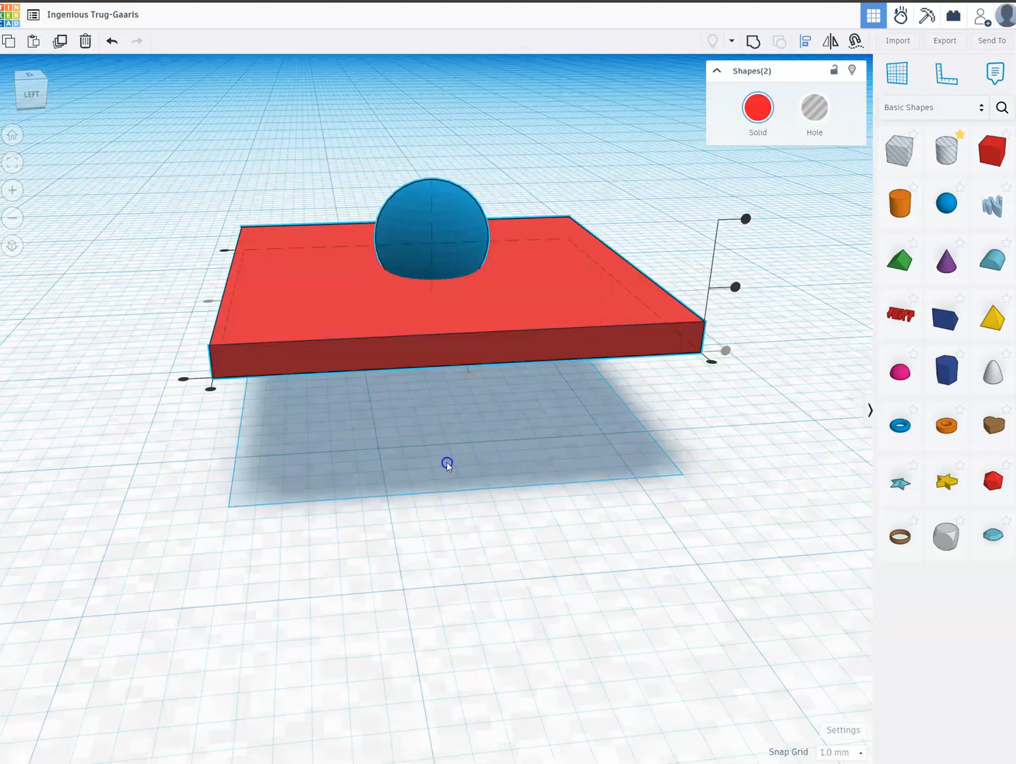
pyautogui.click(447, 463)
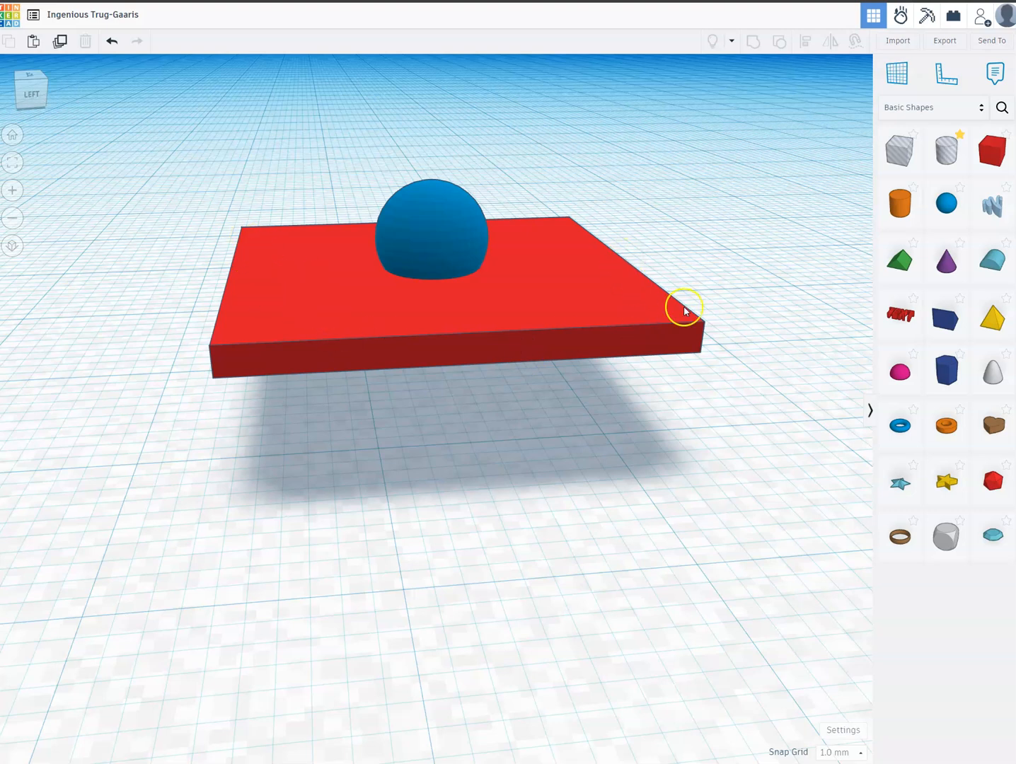
pyautogui.moveTo(440, 454); pyautogui.dragTo(424, 450, button='right')
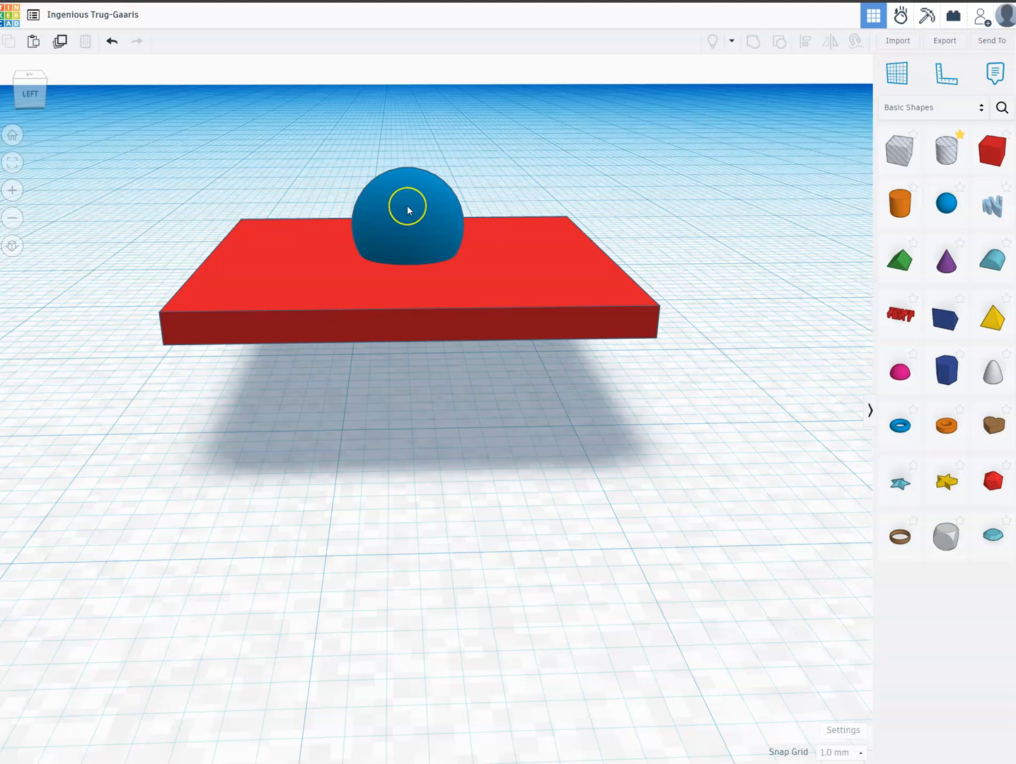
pyautogui.click(398, 302)
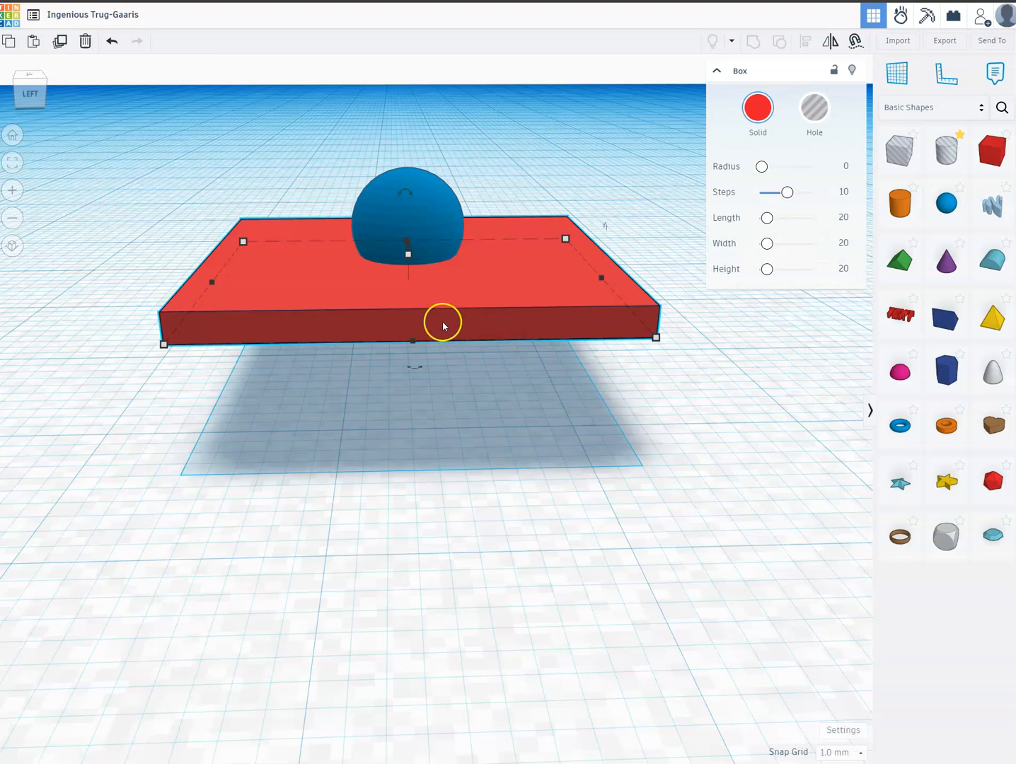
pyautogui.click(409, 255)
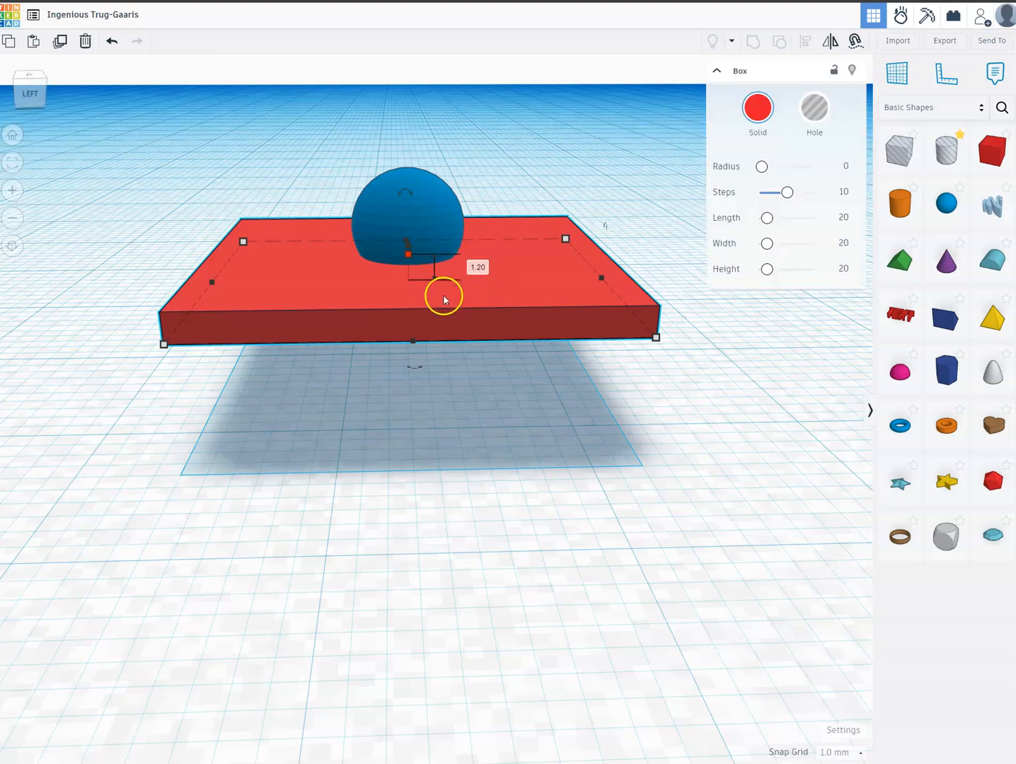
# Raise the blue sphere to 6.5 mm above the workplane and deselect it.
pyautogui.click(430, 202)
pyautogui.click(457, 196)
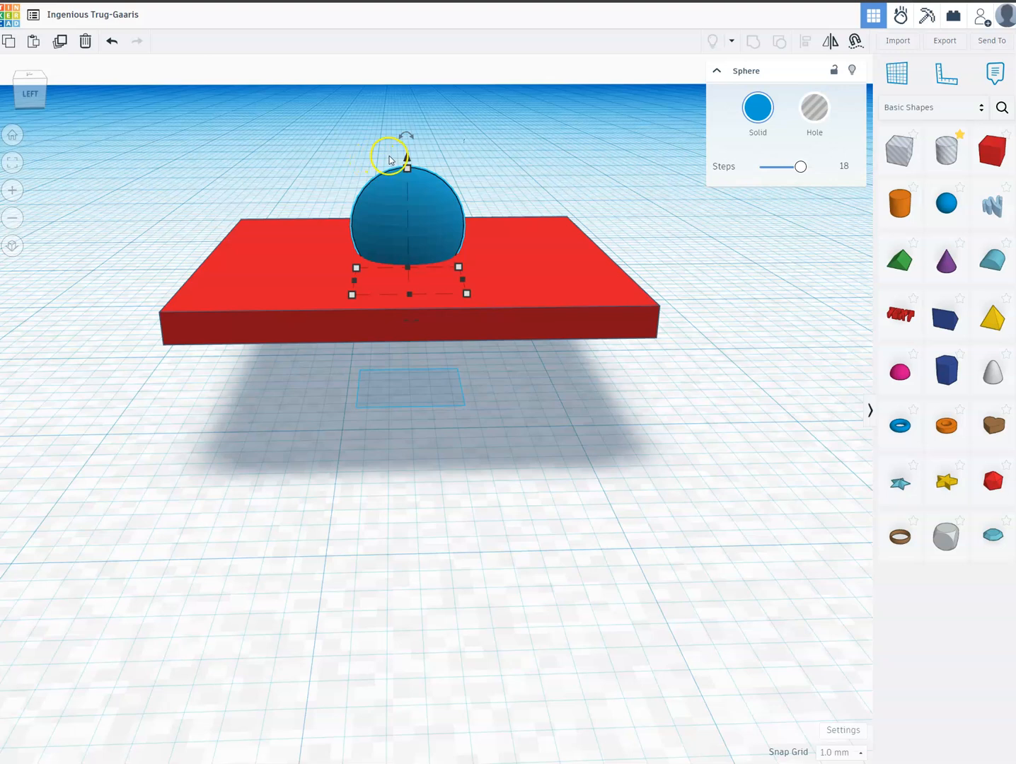
pyautogui.moveTo(407, 161); pyautogui.dragTo(409, 157)
pyautogui.click(527, 347)
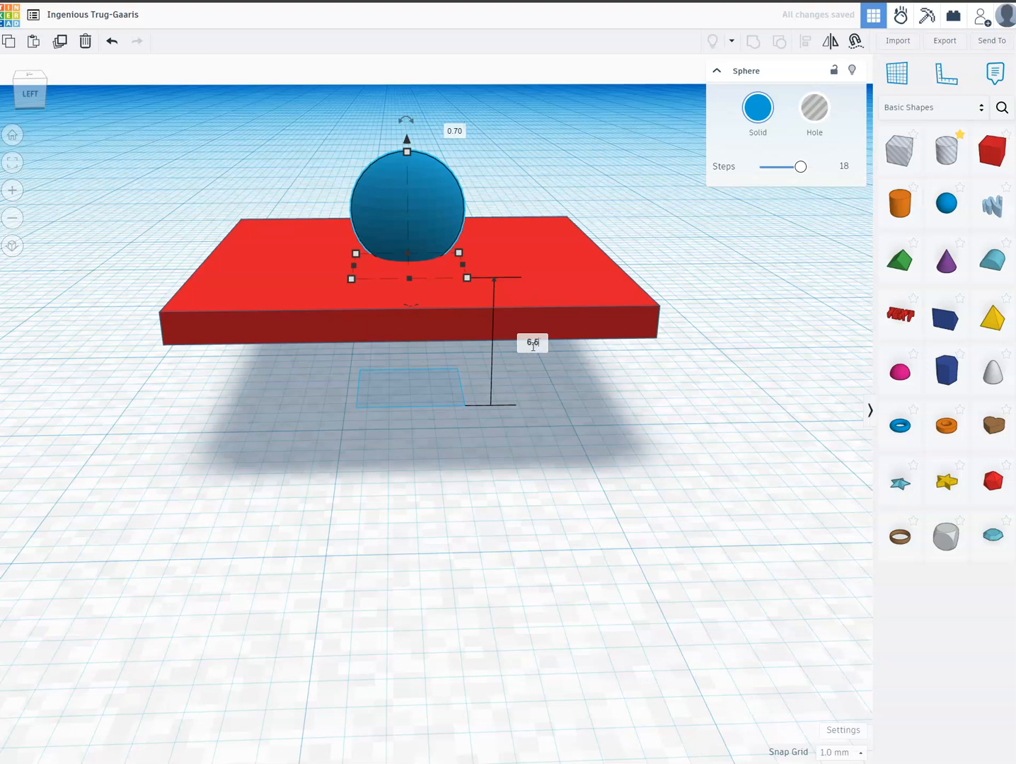
pyautogui.write('6.5')
pyautogui.press('Return')
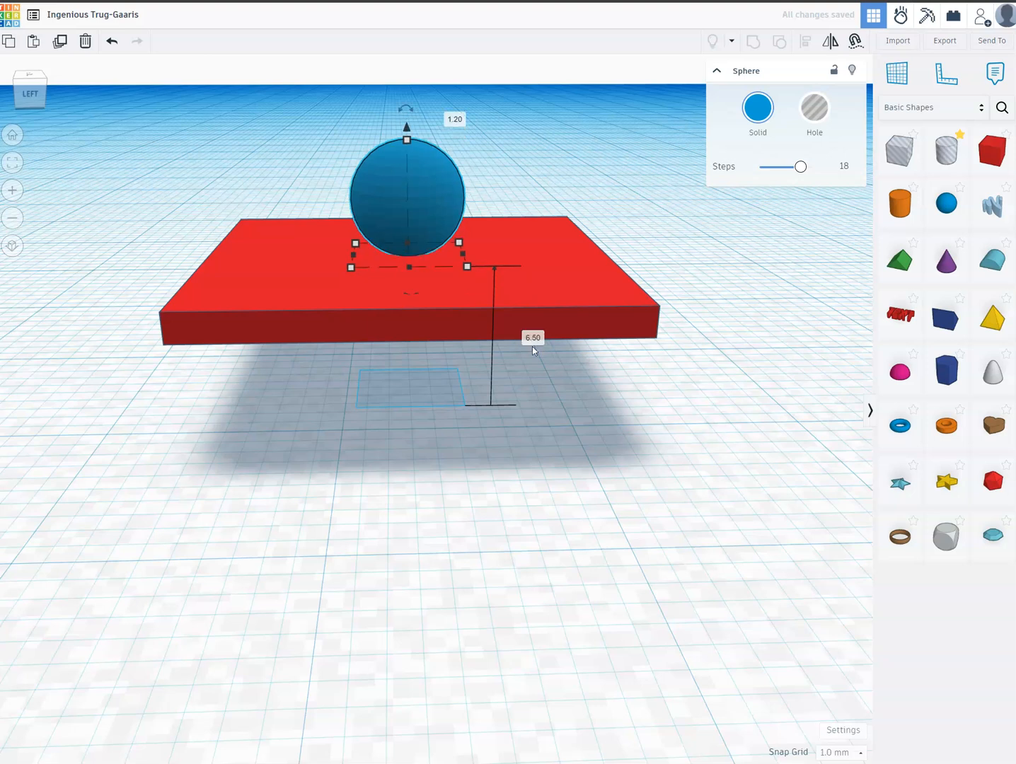
pyautogui.click(437, 411)
pyautogui.moveTo(437, 412); pyautogui.dragTo(434, 457, button='right')
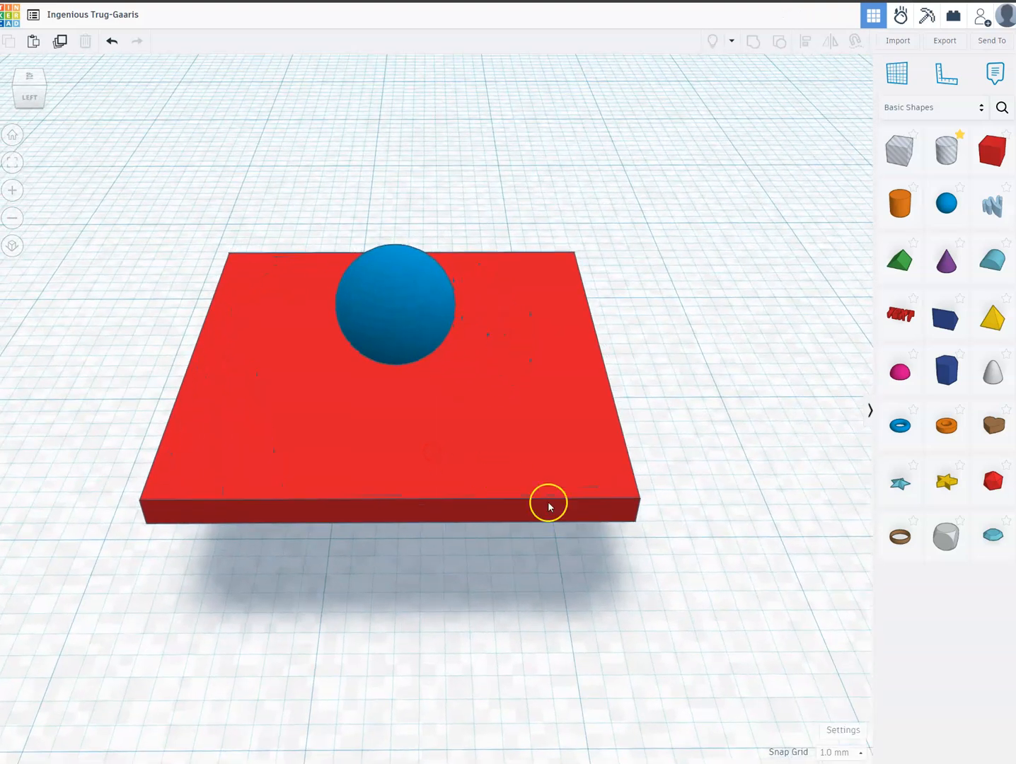